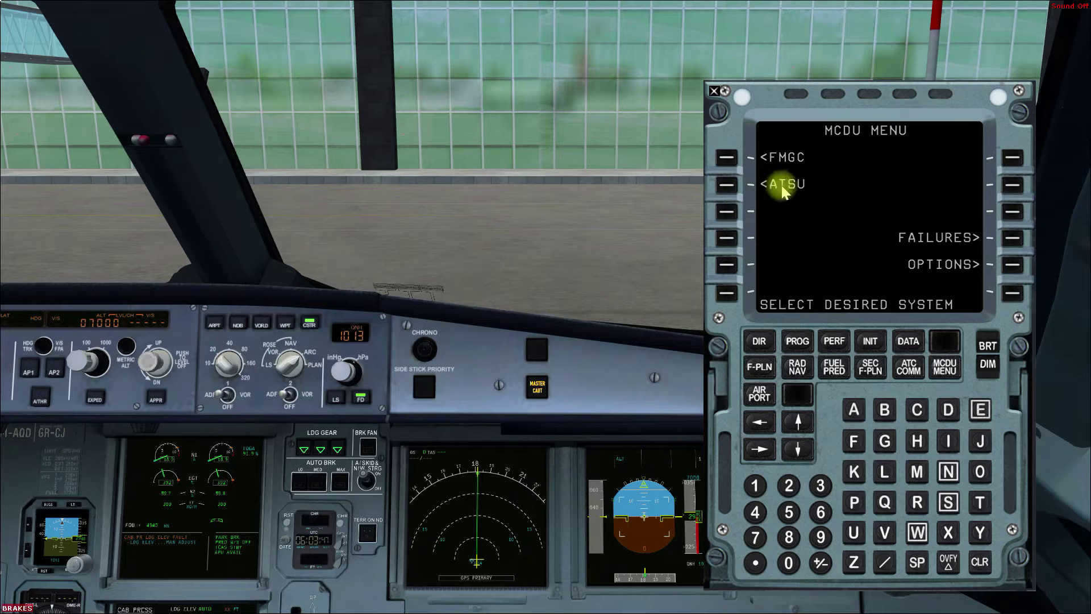
# Check engine and nav database on the A/C STATUS page, then bring up the INIT page.
pyautogui.click(908, 342)
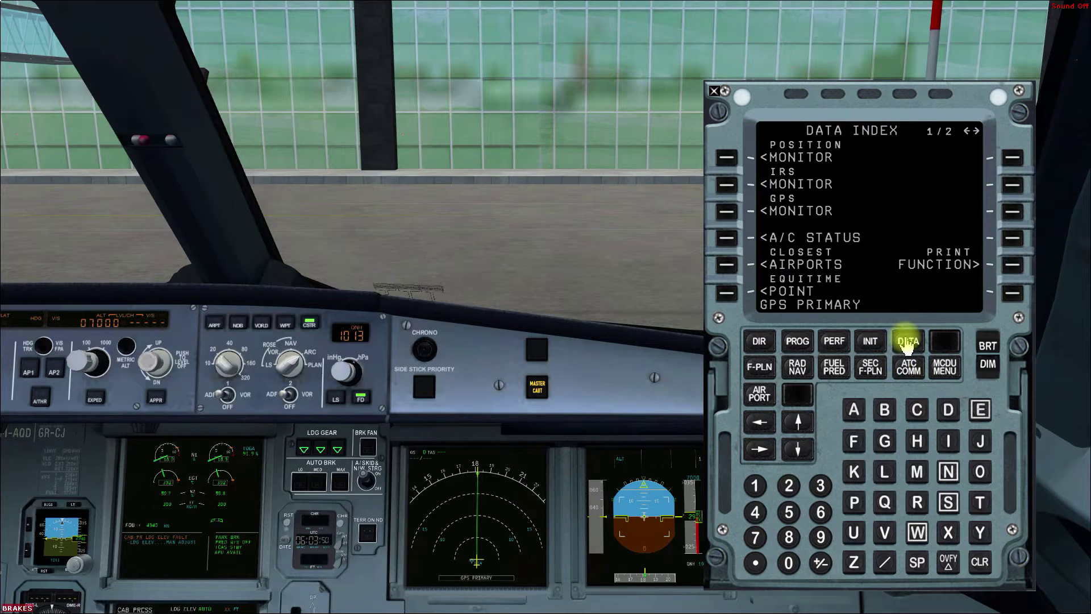
pyautogui.click(726, 239)
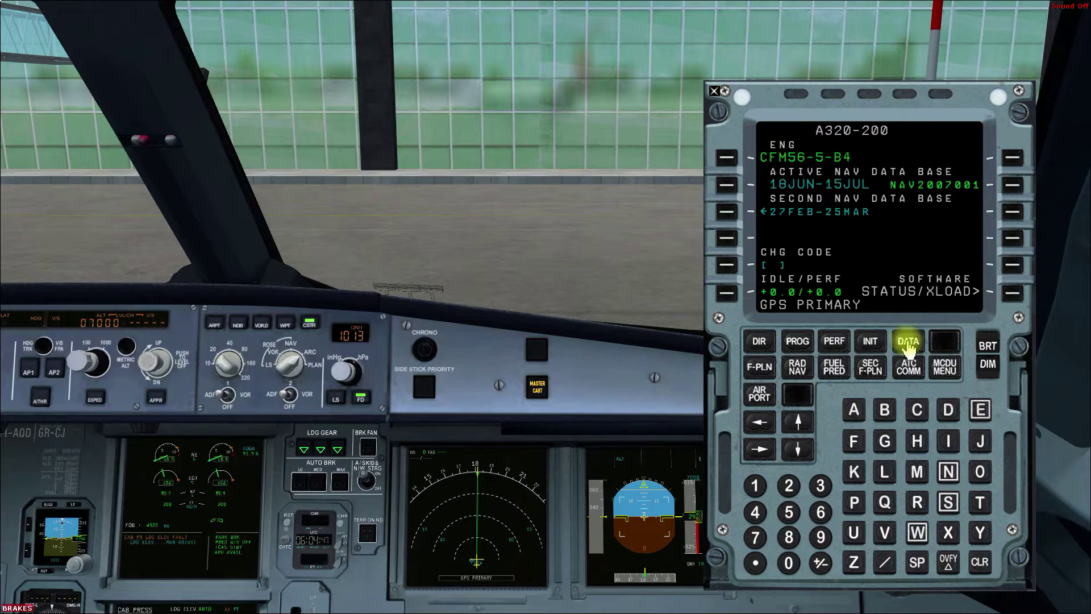
pyautogui.click(869, 342)
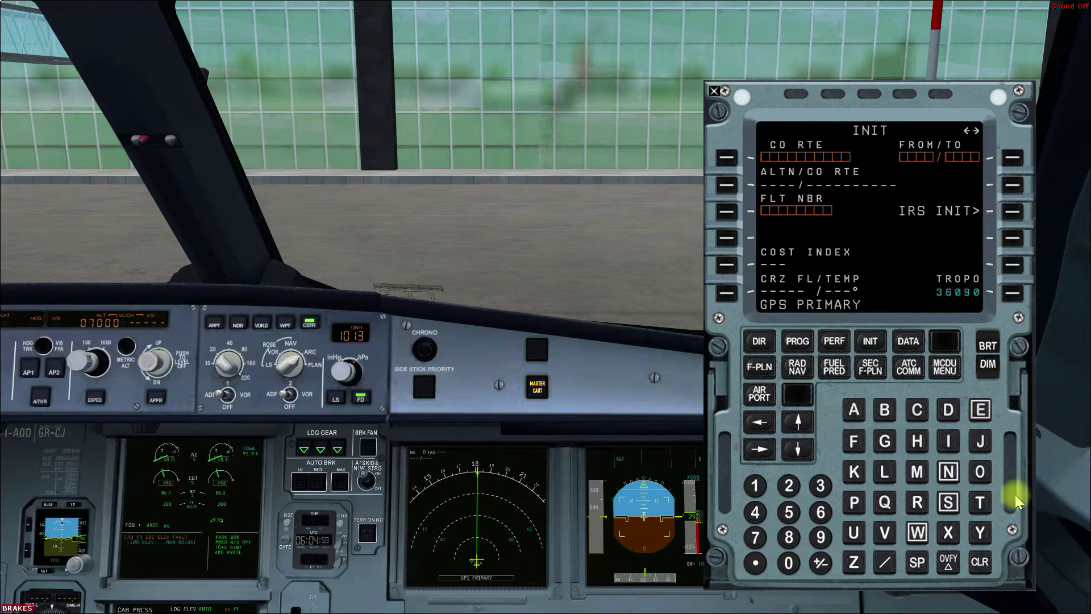
# Enter VOBL/VABB as FROM/TO and VOMM as the alternate airport.
pyautogui.write('V')
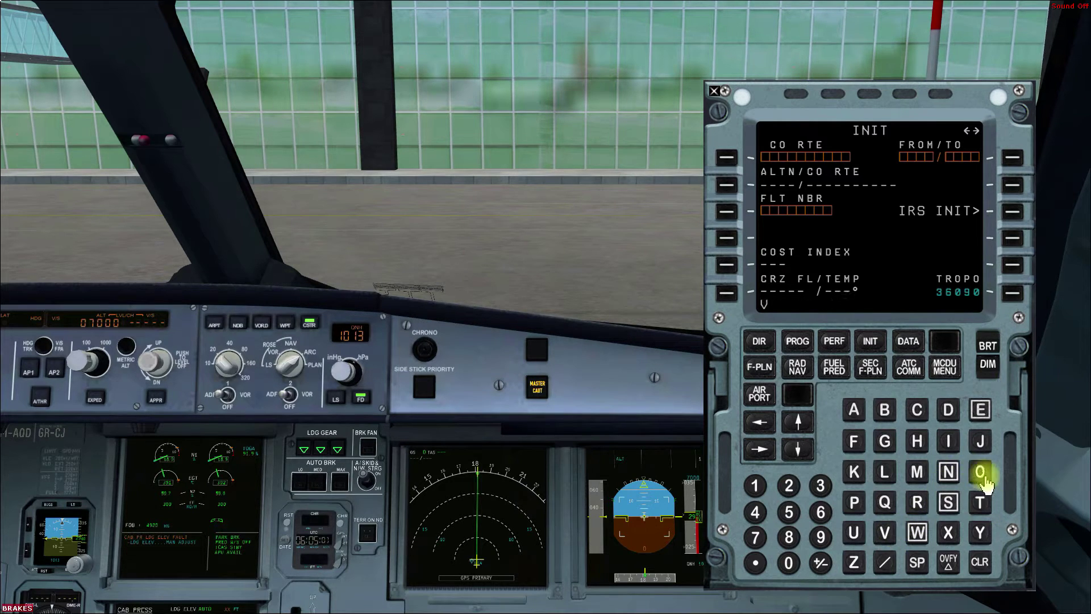
pyautogui.write('OB')
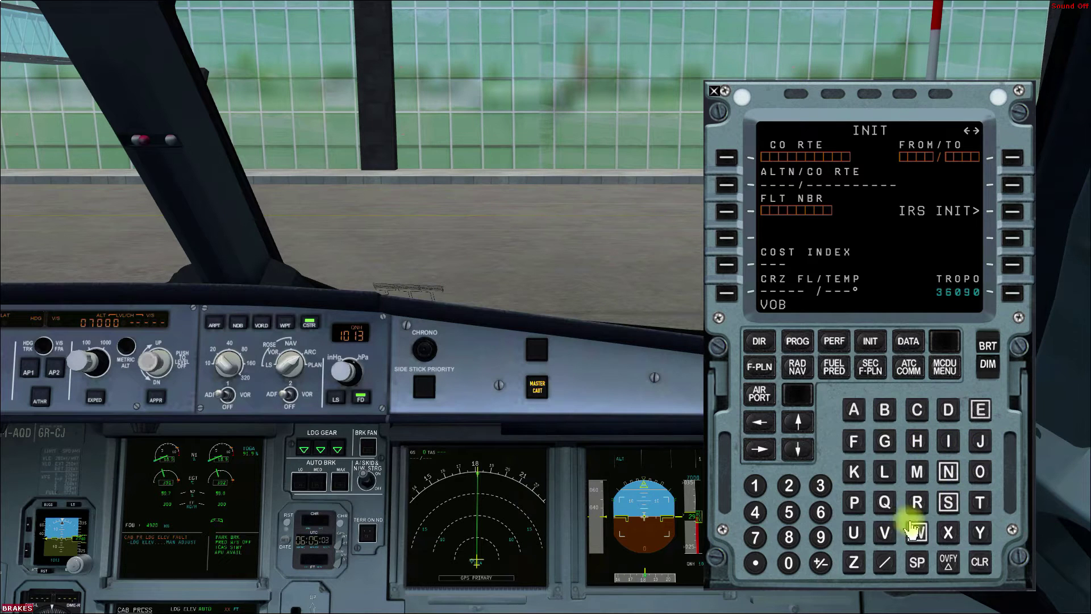
pyautogui.write('L/VABB')
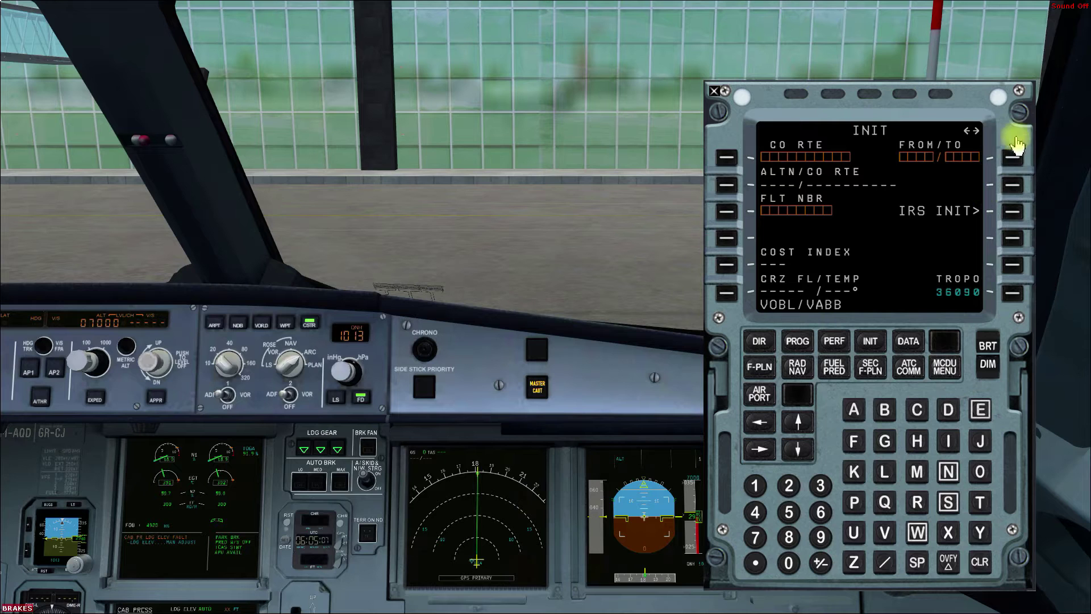
pyautogui.click(1015, 158)
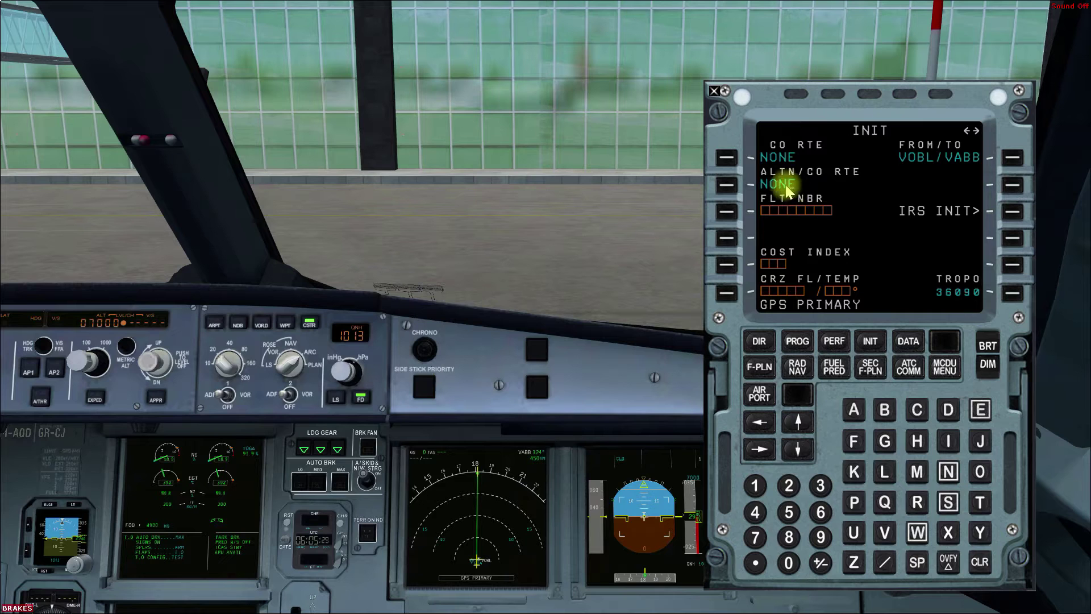
pyautogui.click(886, 532)
pyautogui.click(978, 471)
pyautogui.doubleClick(917, 472)
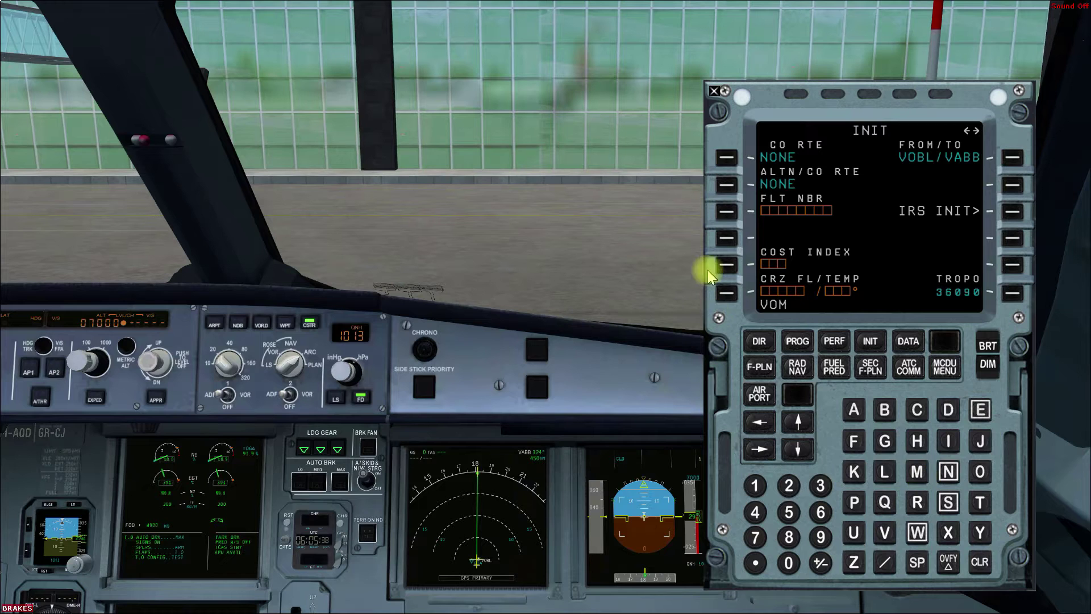
pyautogui.click(727, 185)
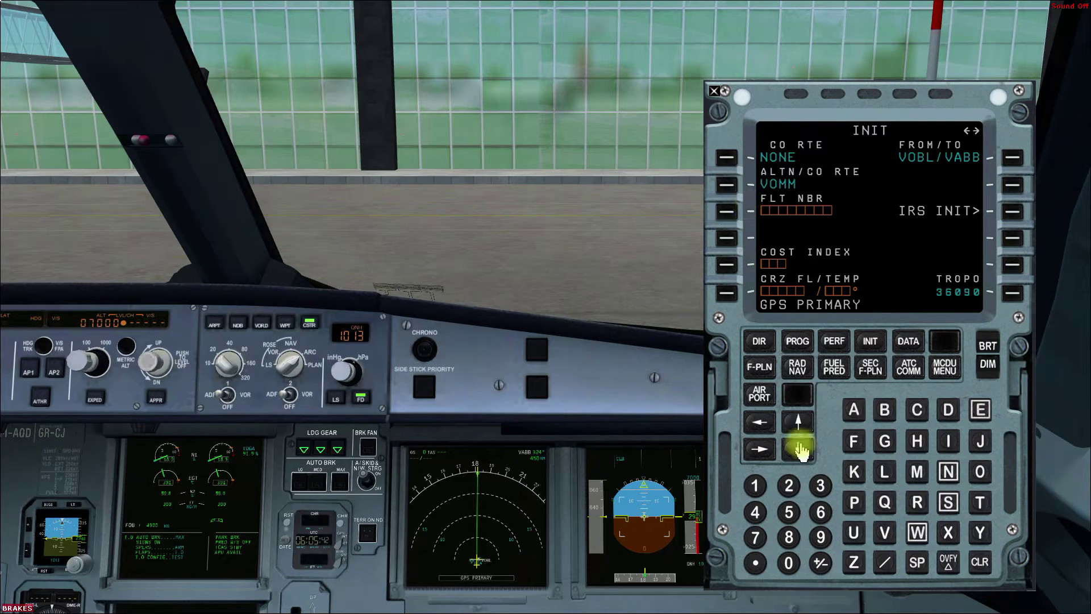
# Set the flight number to A320.
pyautogui.click(854, 409)
pyautogui.click(820, 486)
pyautogui.click(788, 486)
pyautogui.click(726, 211)
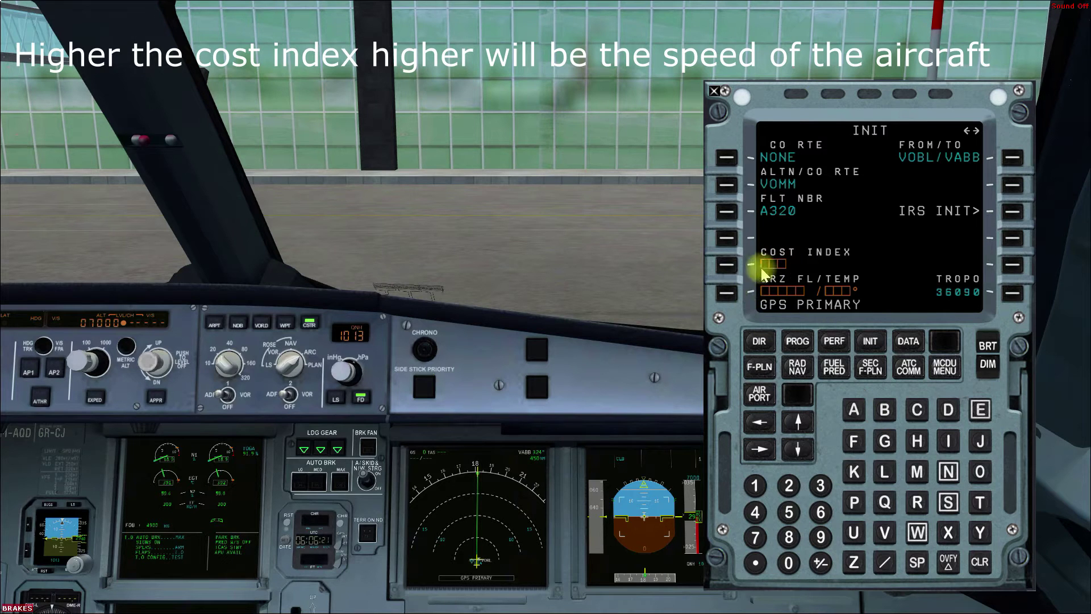
# Enter cost index 25 and cruise level FL360 on the INIT page.
pyautogui.click(789, 487)
pyautogui.click(789, 512)
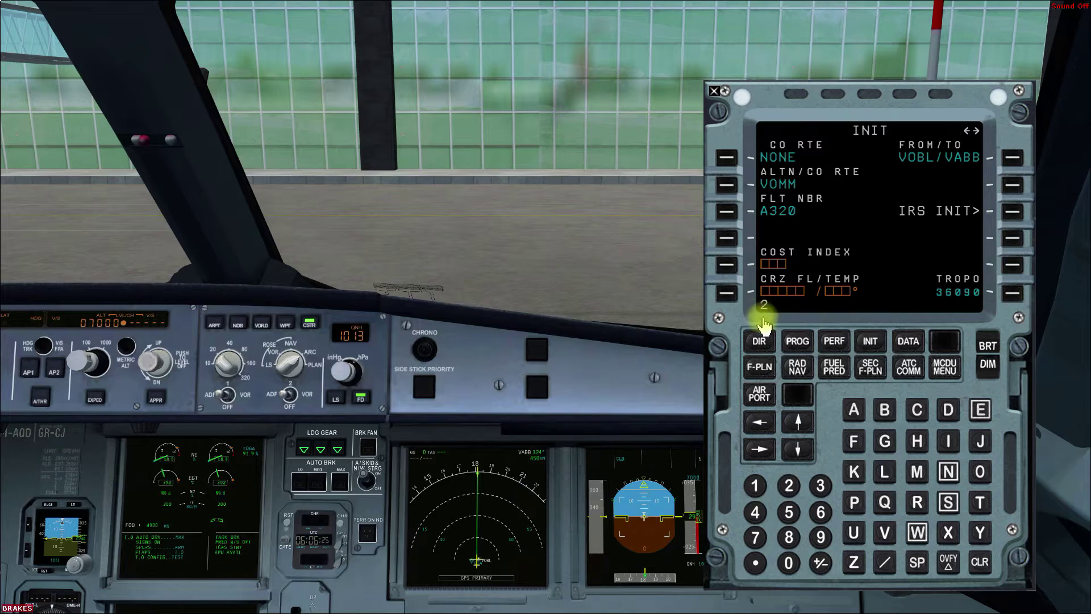
pyautogui.click(726, 266)
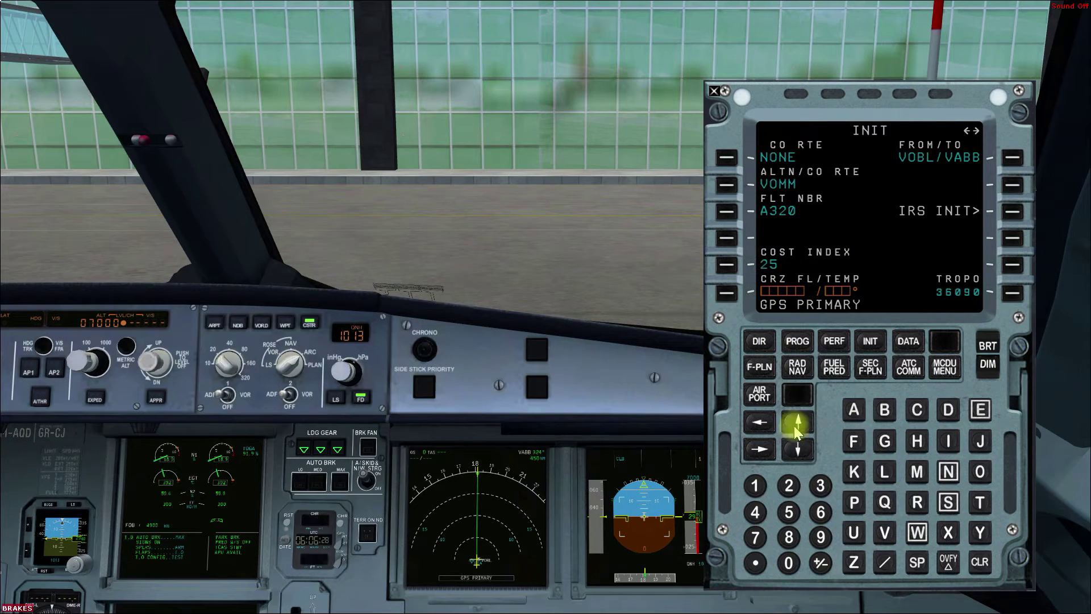
pyautogui.click(820, 489)
pyautogui.click(821, 512)
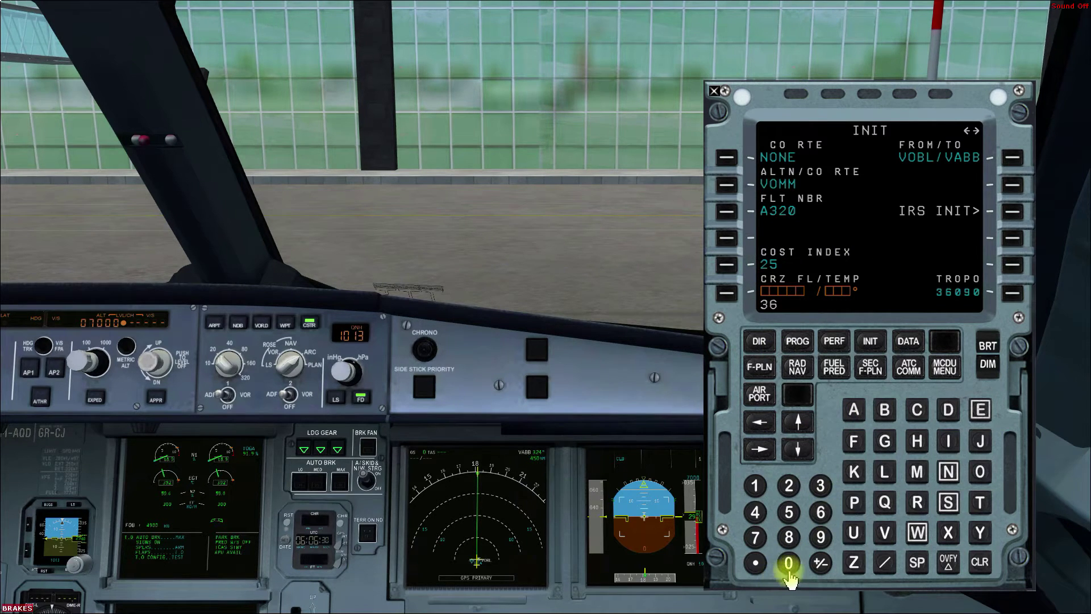
pyautogui.click(789, 564)
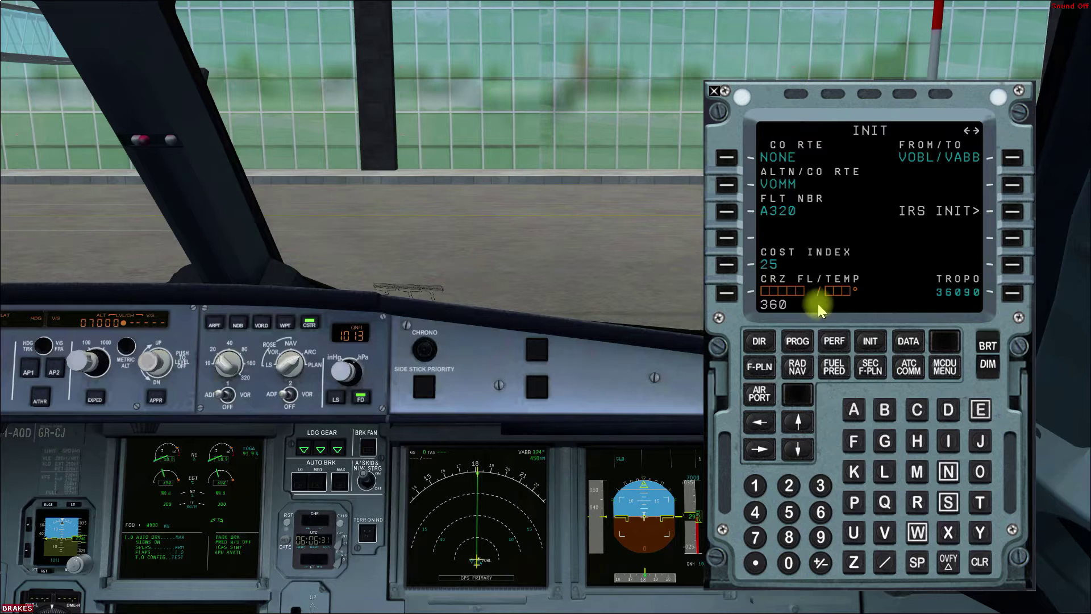
pyautogui.click(886, 569)
pyautogui.click(726, 294)
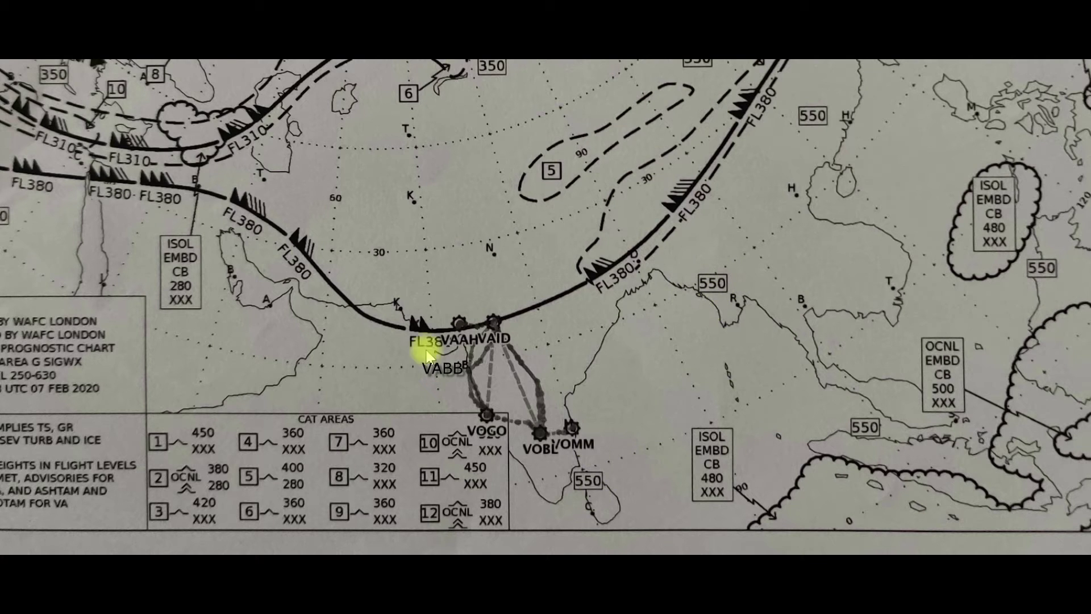
# Set the tropopause to 55000.
pyautogui.hotkey('alt', 'Tab')
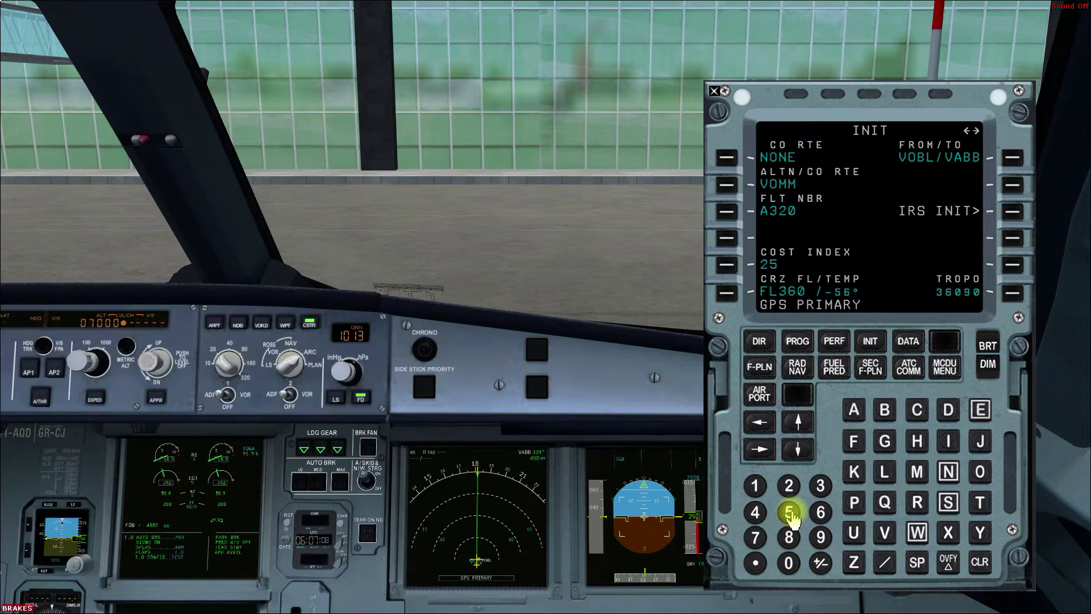
pyautogui.doubleClick(790, 515)
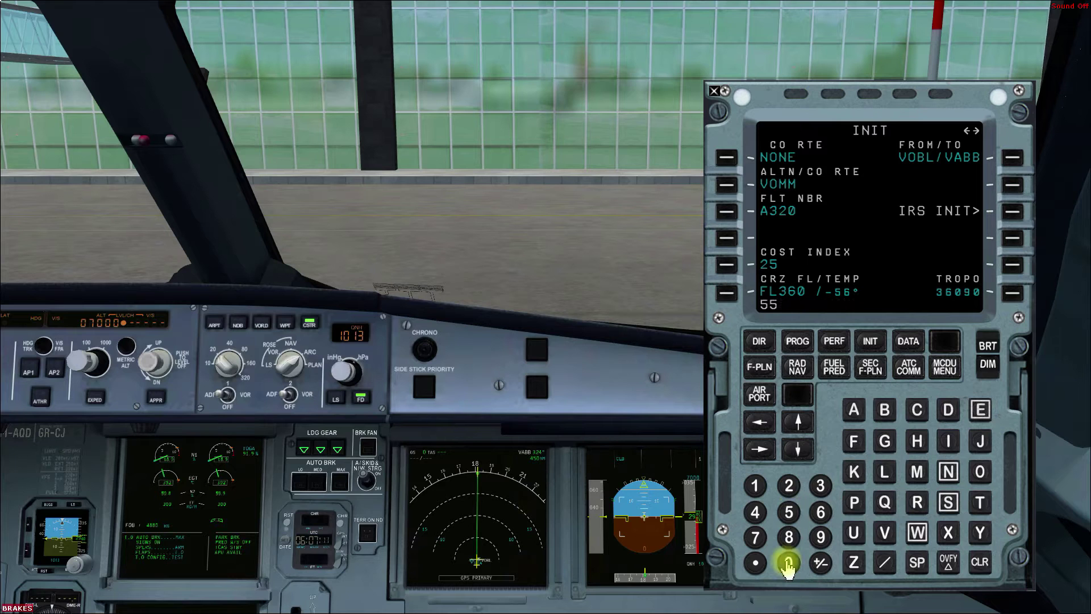
pyautogui.click(787, 563)
pyautogui.click(1011, 292)
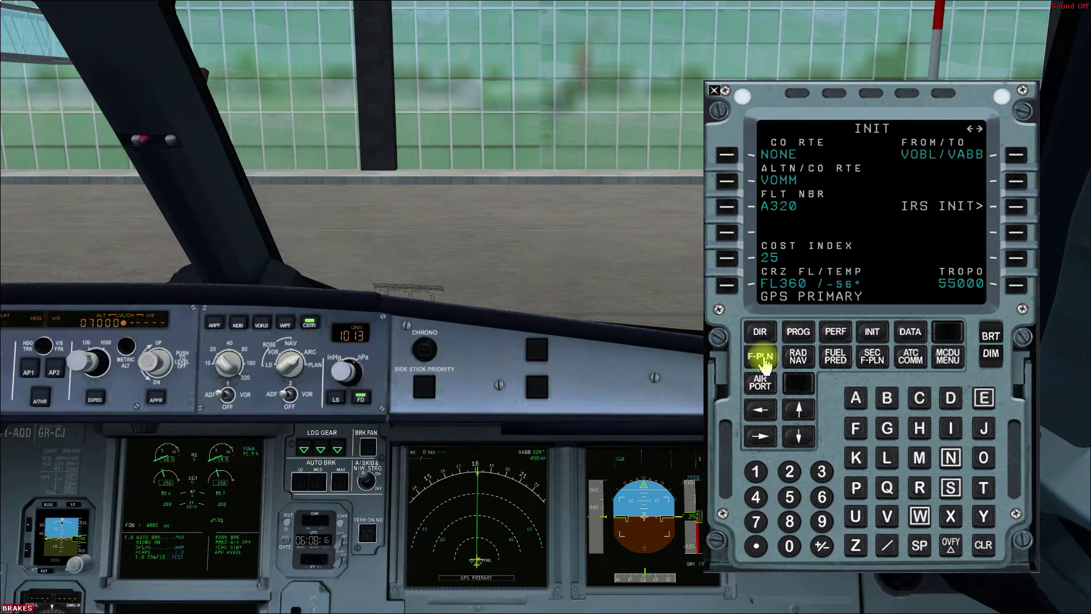
pyautogui.click(763, 361)
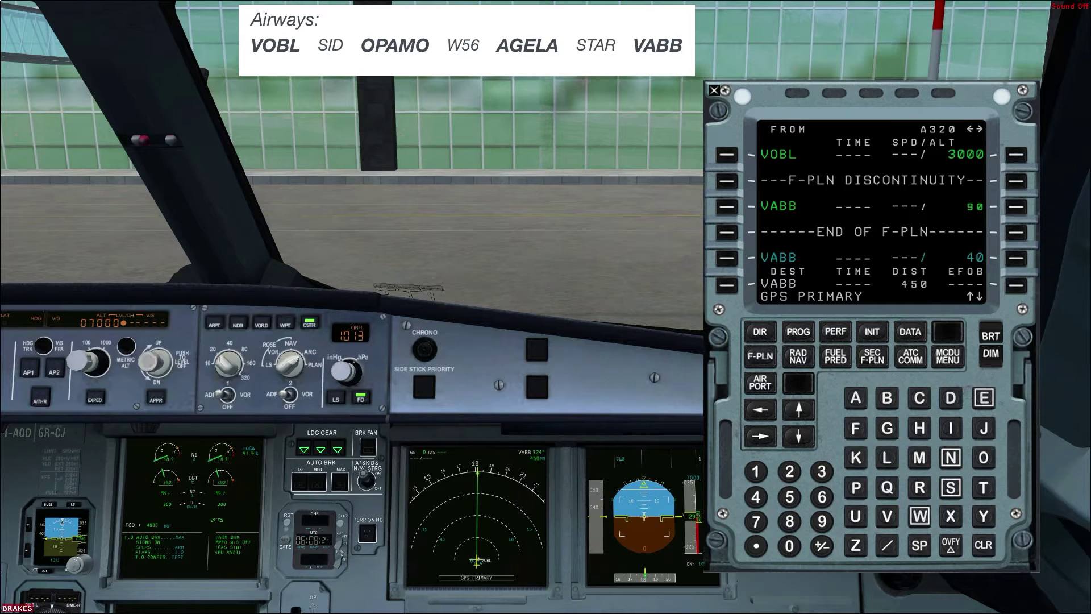
# Choose runway 27R ILS and the OPAM7B SID at VOBL and insert them into the plan.
pyautogui.click(727, 157)
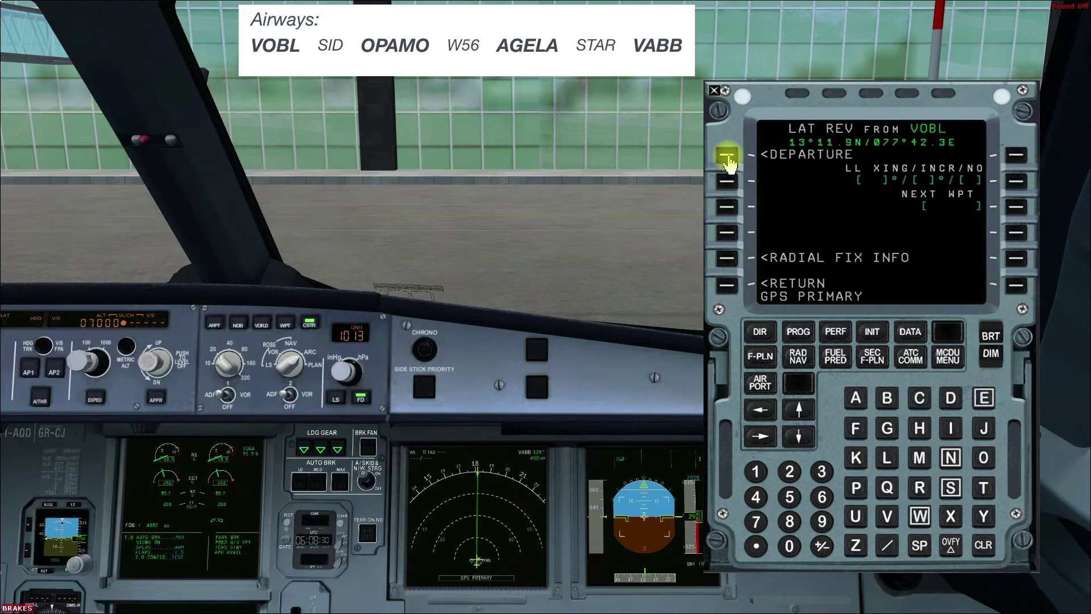
pyautogui.click(728, 157)
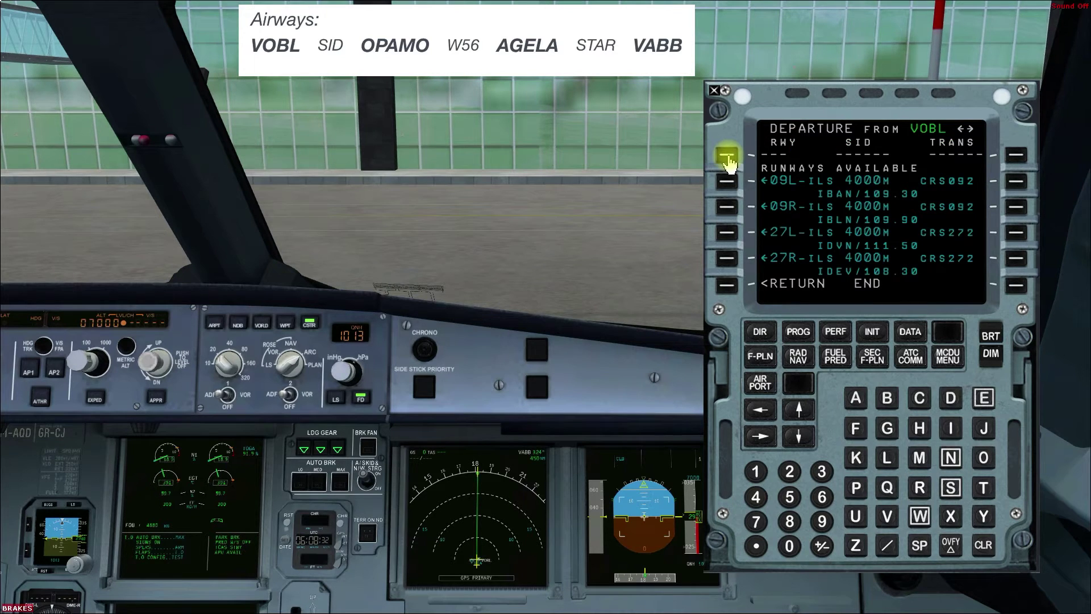
pyautogui.click(727, 259)
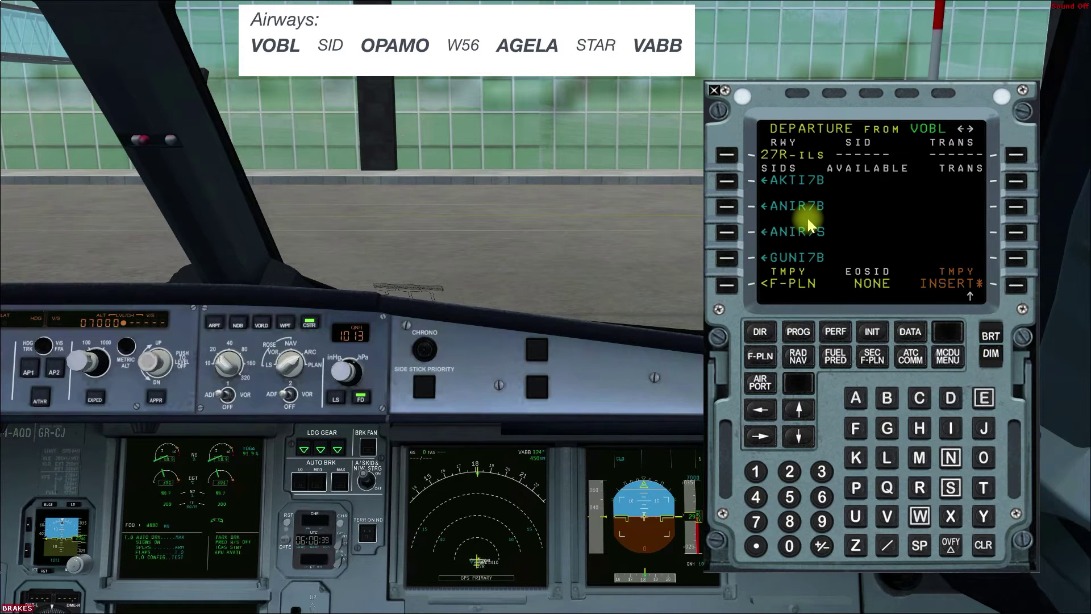
pyautogui.click(799, 409)
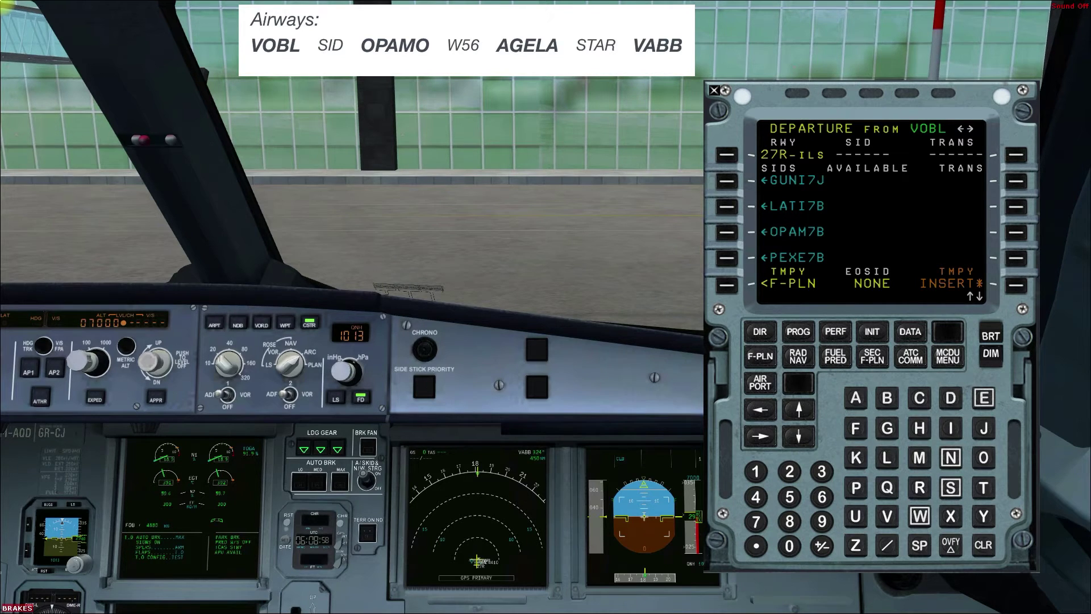
pyautogui.click(726, 233)
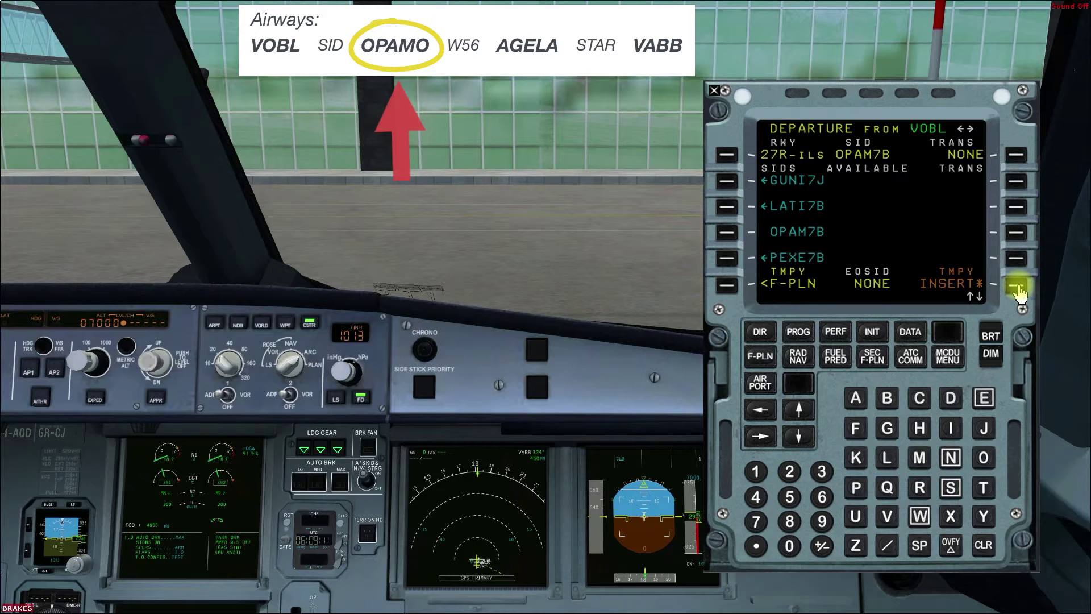
pyautogui.click(1017, 287)
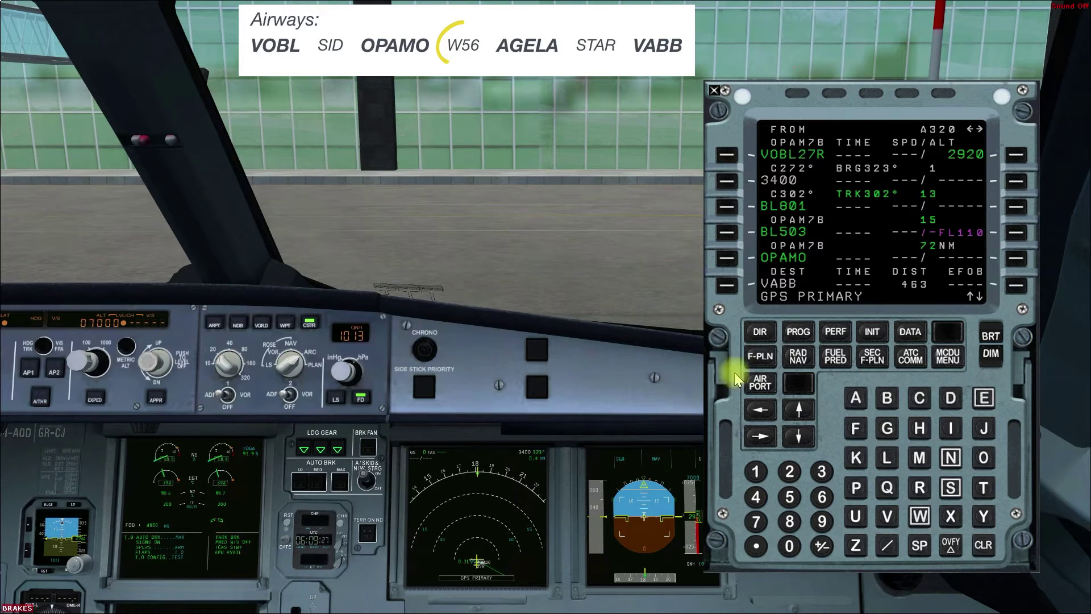
# From OPAMO, insert airway W56 ending at AGELA.
pyautogui.click(726, 261)
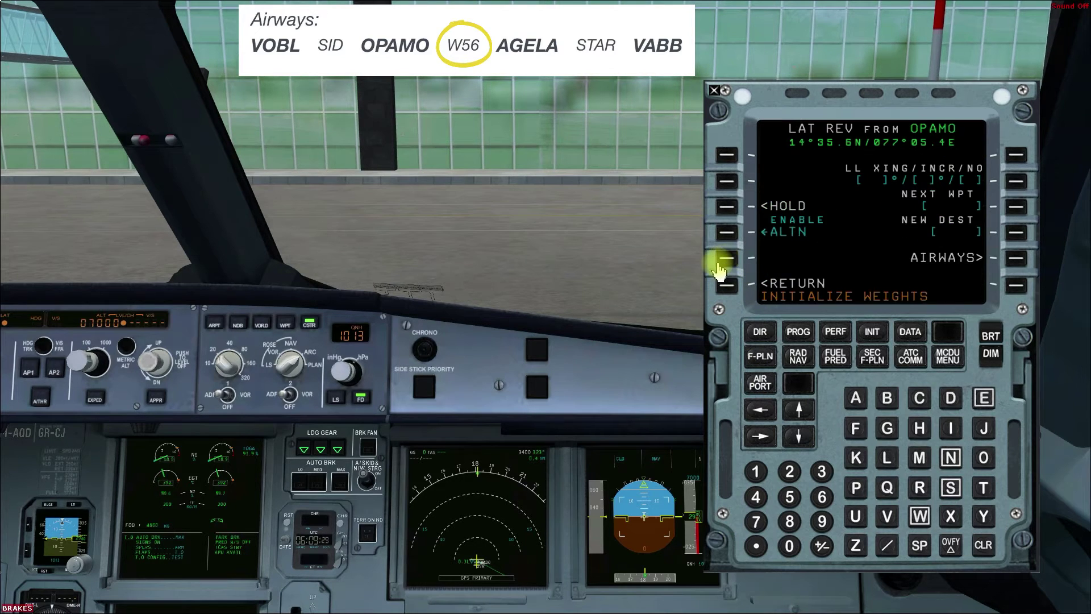
pyautogui.click(1015, 259)
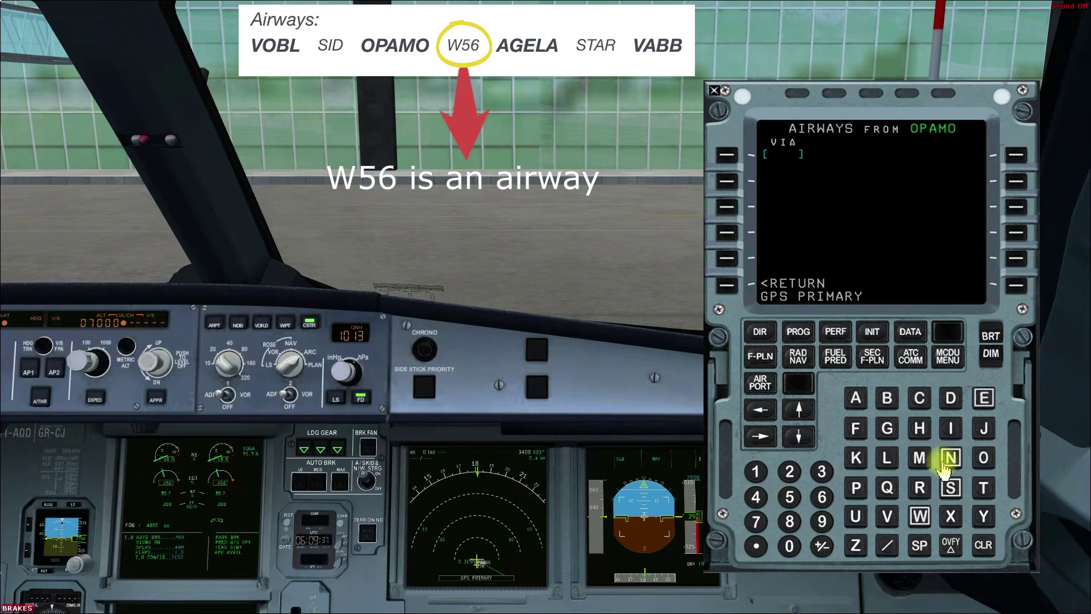
pyautogui.click(921, 515)
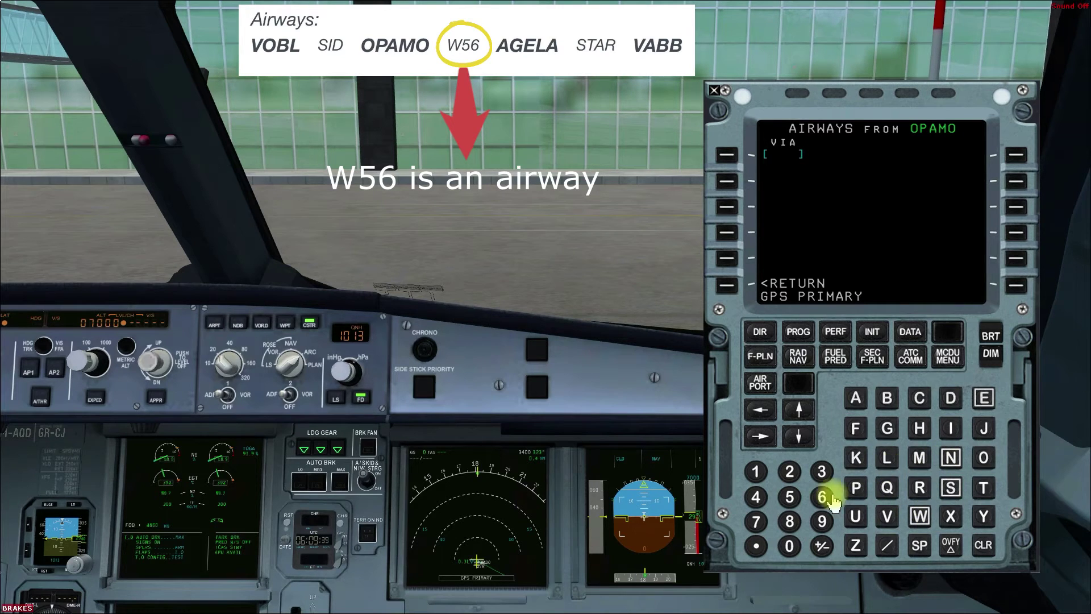
pyautogui.click(789, 497)
pyautogui.click(822, 496)
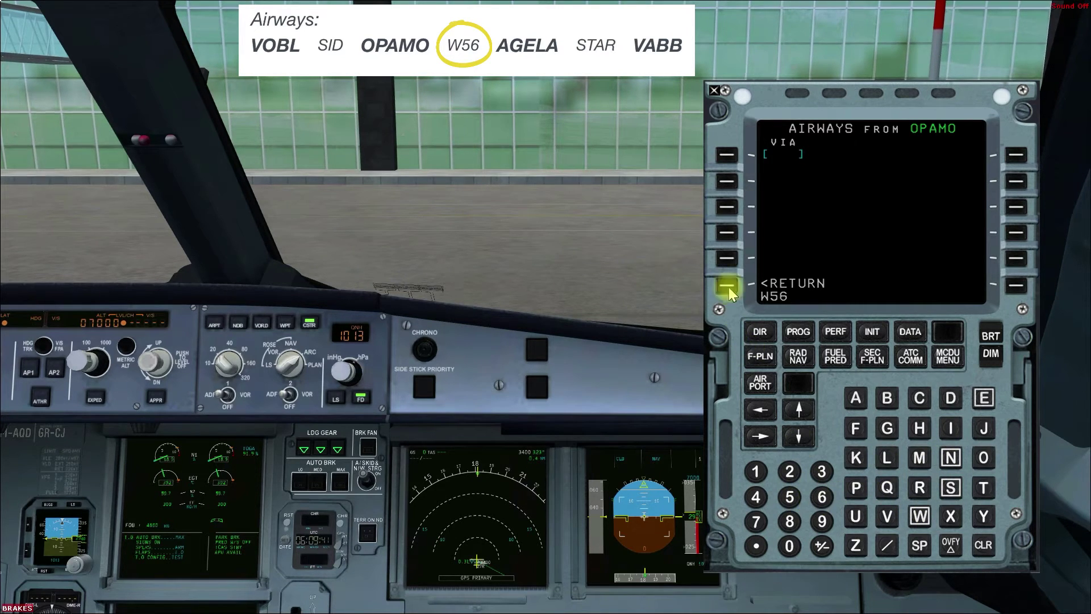
pyautogui.click(725, 157)
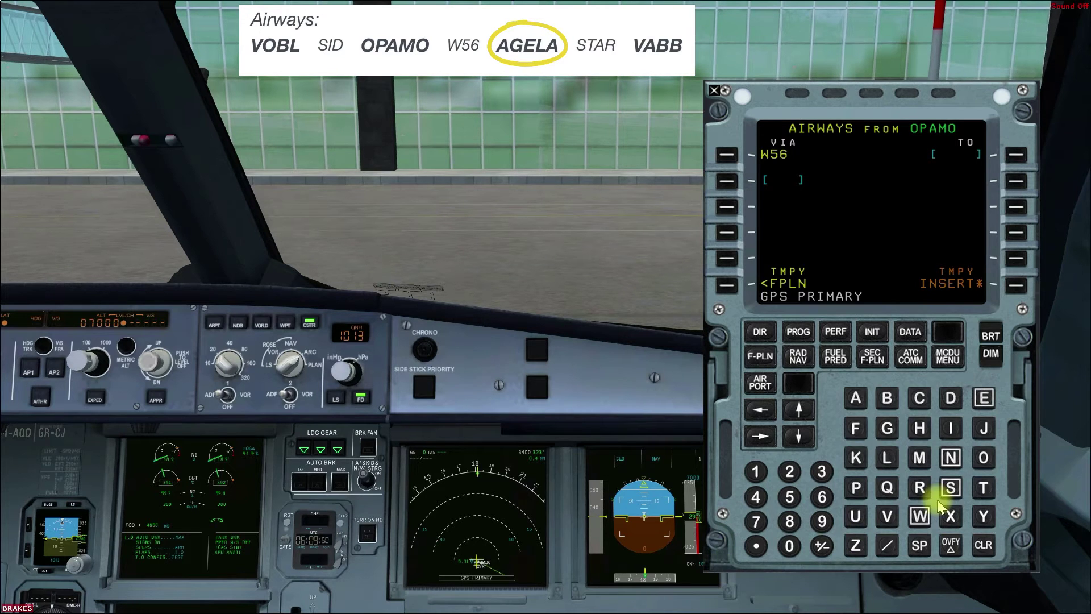
pyautogui.write('AGE')
pyautogui.click(886, 457)
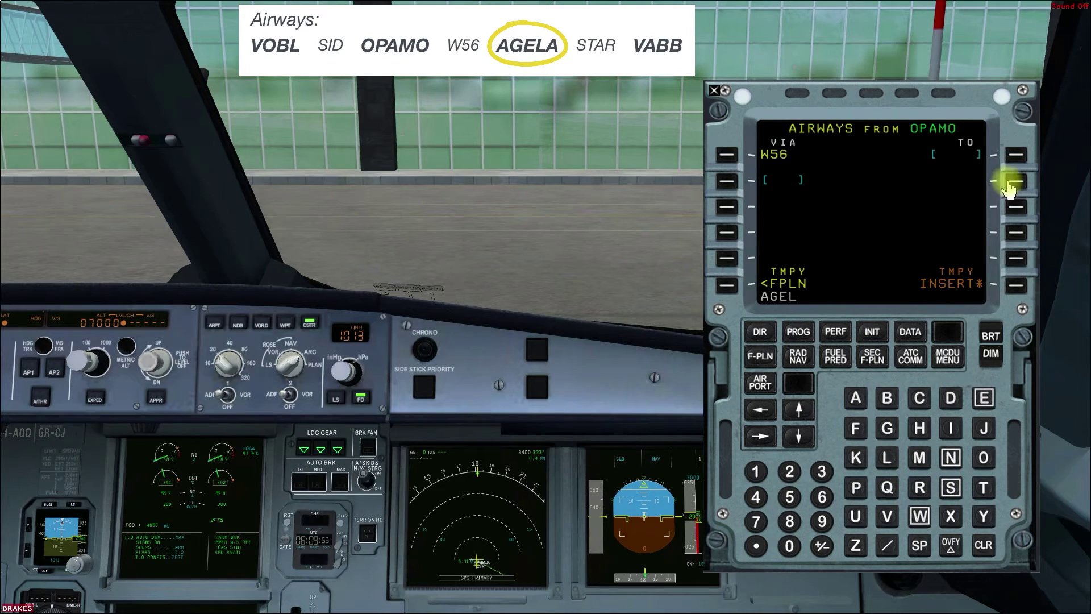
pyautogui.write('A')
pyautogui.click(1016, 159)
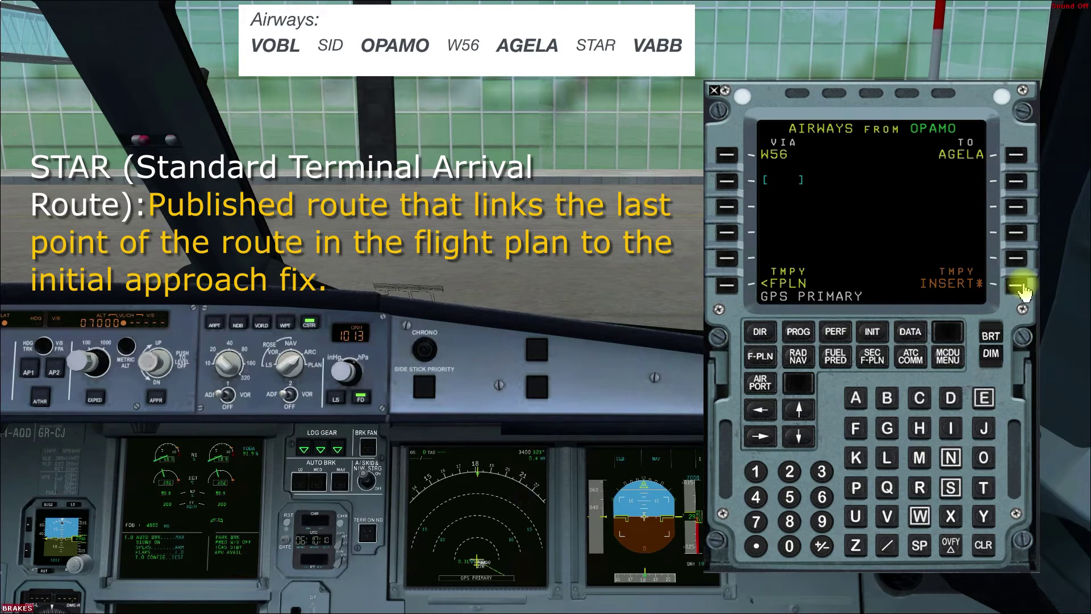
pyautogui.click(1019, 288)
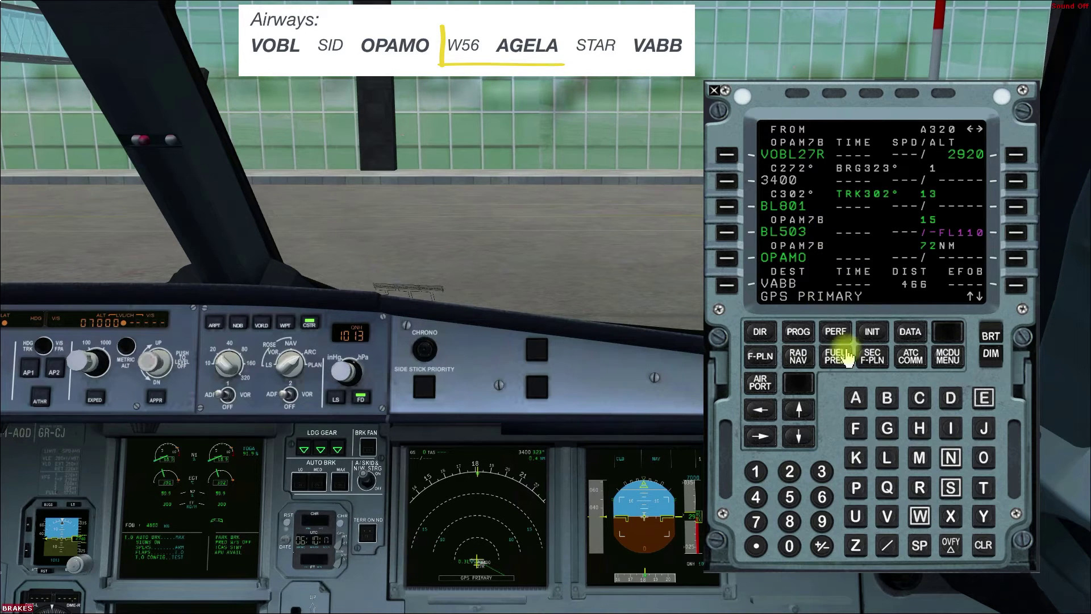
# Scroll to the end of the flight plan and open VABB's lateral revision.
pyautogui.click(801, 409)
pyautogui.click(801, 409)
pyautogui.click(801, 409)
pyautogui.click(802, 409)
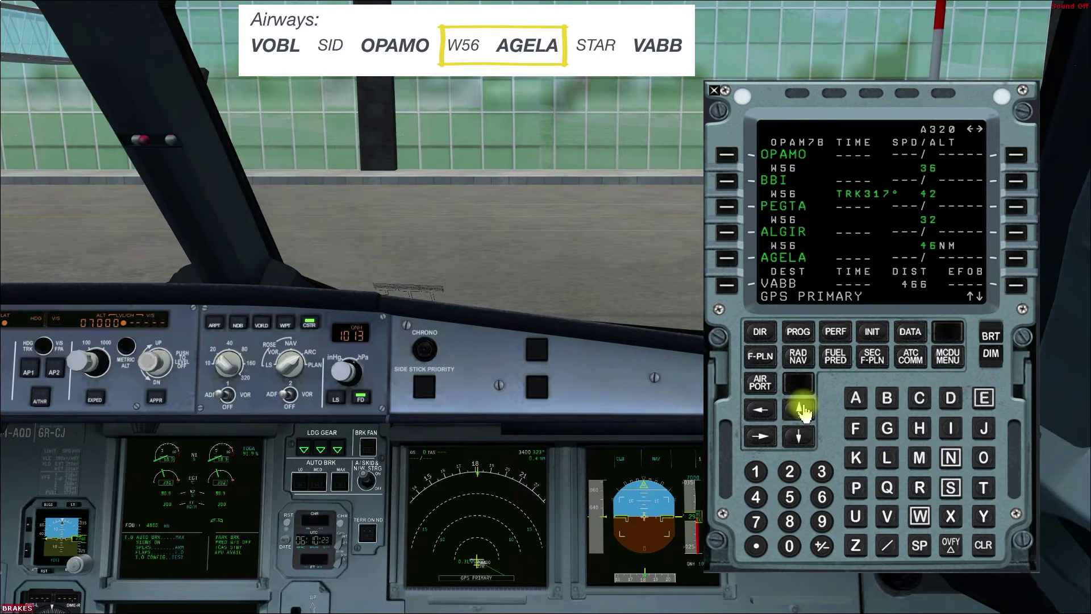
pyautogui.click(801, 409)
pyautogui.click(801, 409)
pyautogui.click(801, 410)
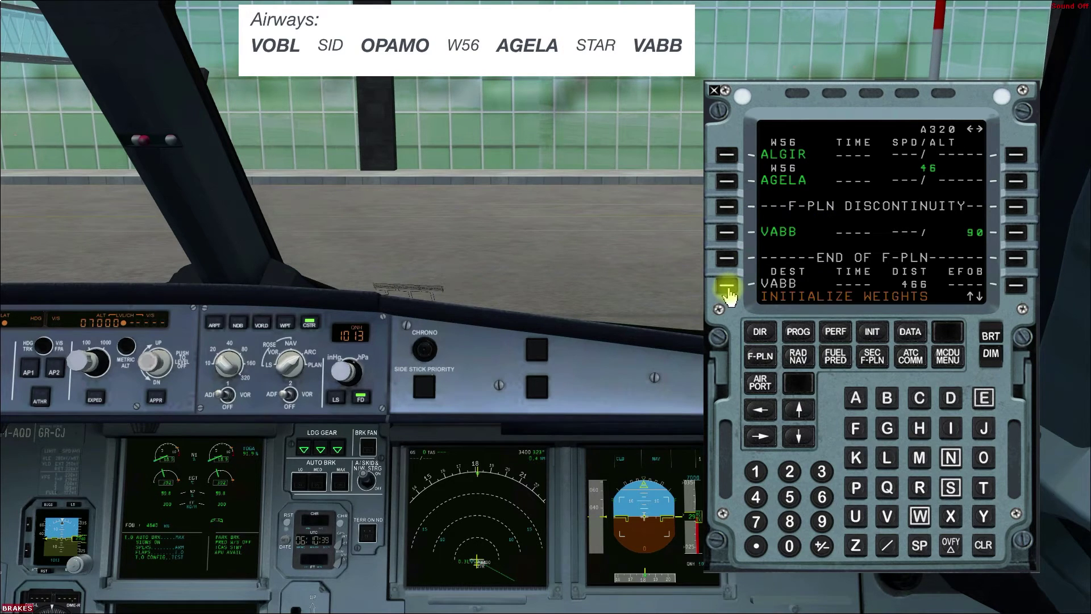
pyautogui.click(727, 289)
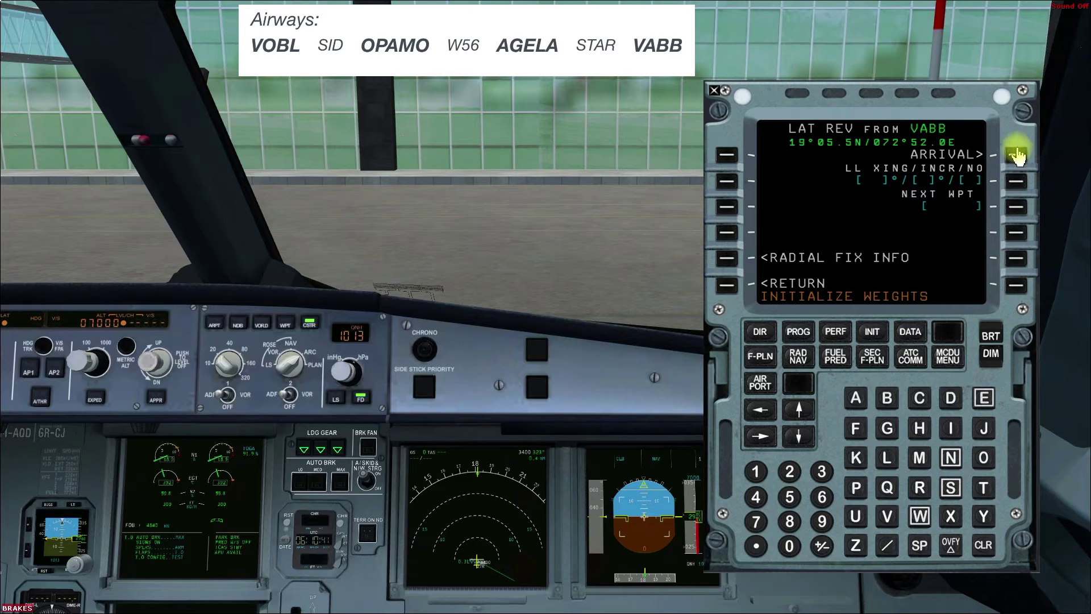
# Select the ILS27 Y approach with NO STAR and NO VIA for VABB and insert it.
pyautogui.click(1017, 159)
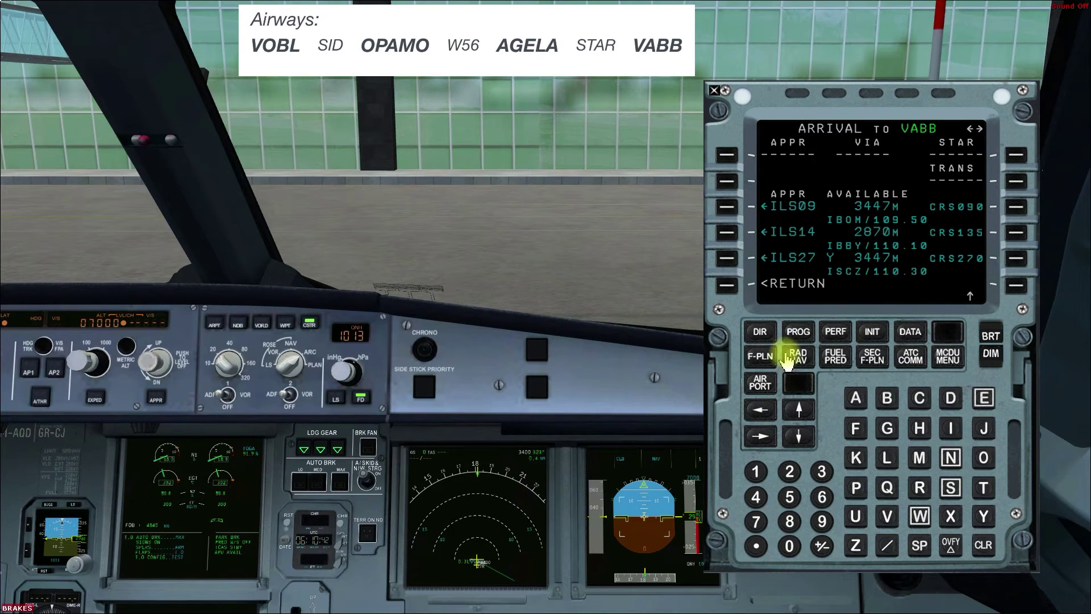
pyautogui.click(727, 258)
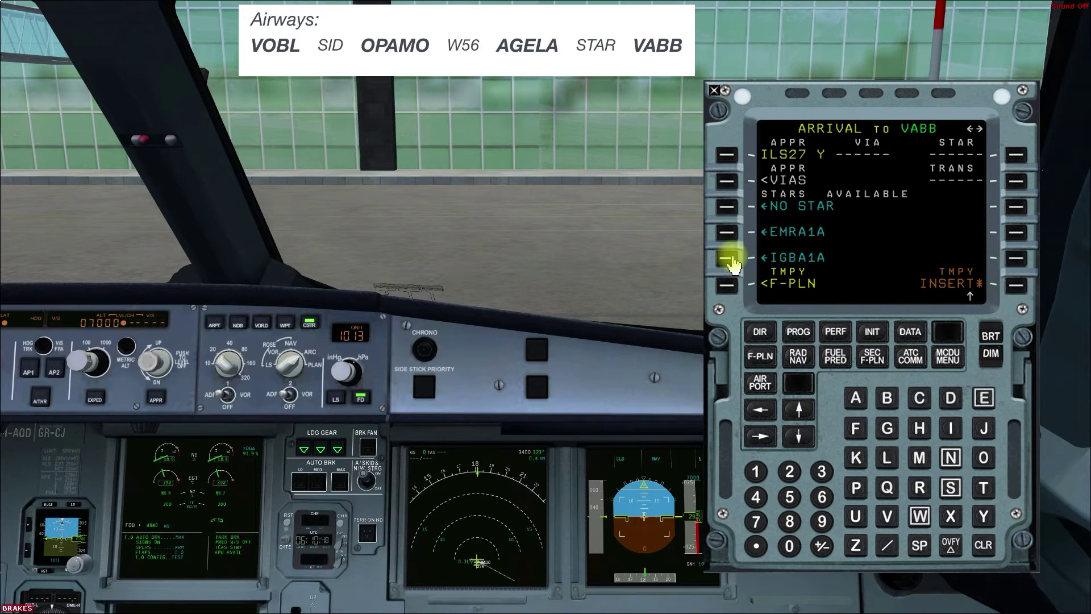
pyautogui.click(728, 208)
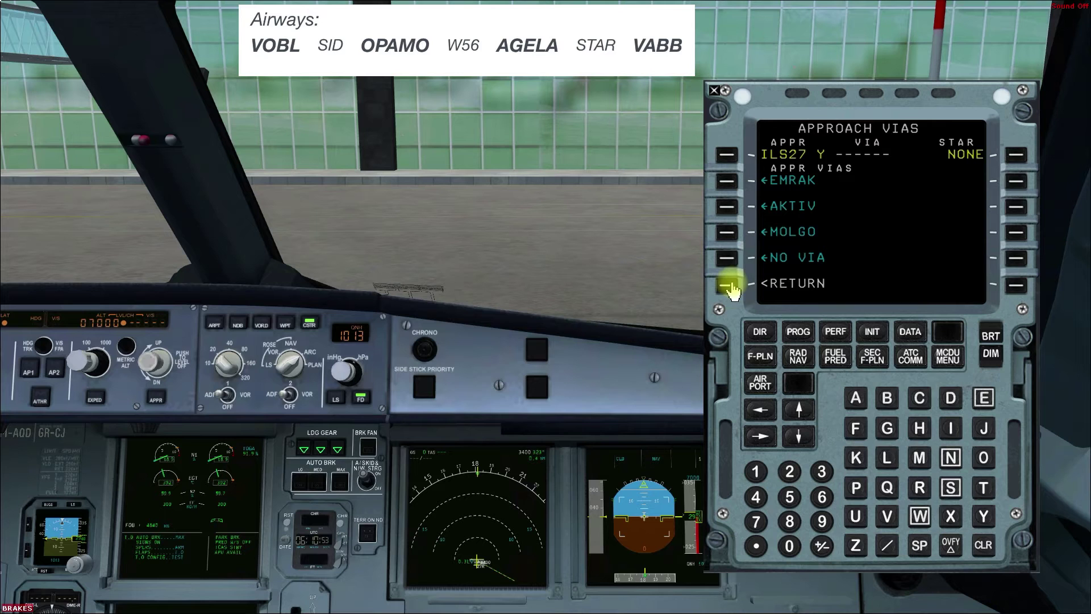
pyautogui.click(727, 259)
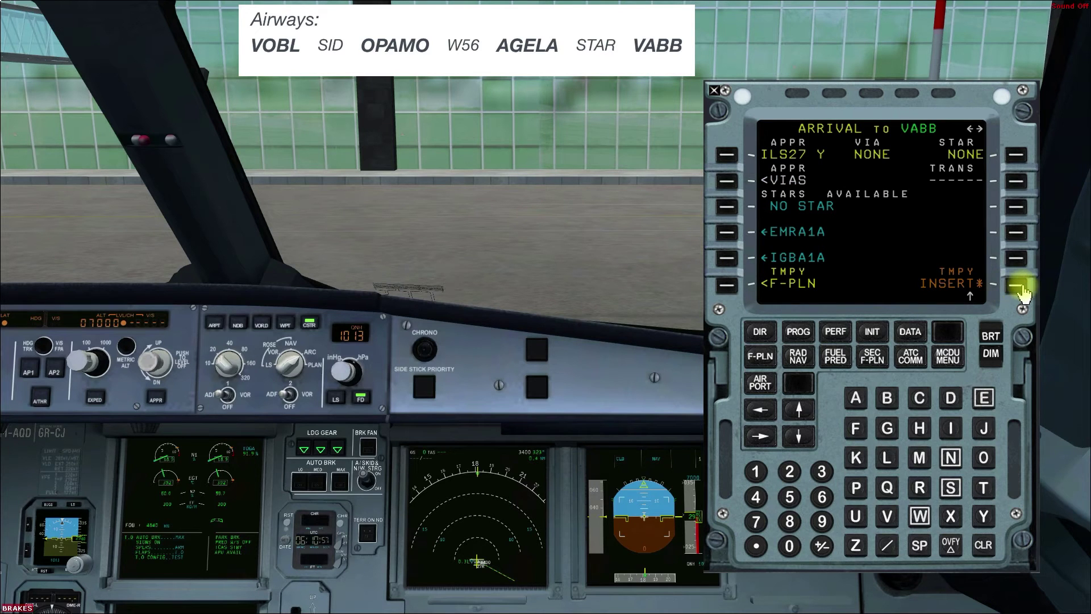
pyautogui.click(1019, 287)
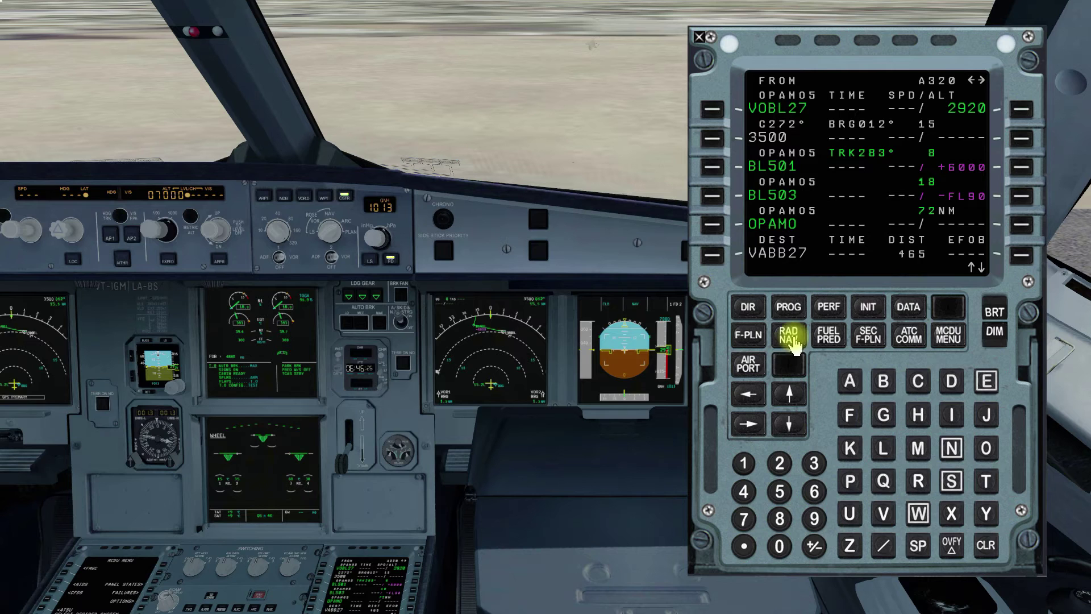
# Copy the active plan into SEC F-PLN and set VOBL as new destination after BL501.
pyautogui.click(867, 338)
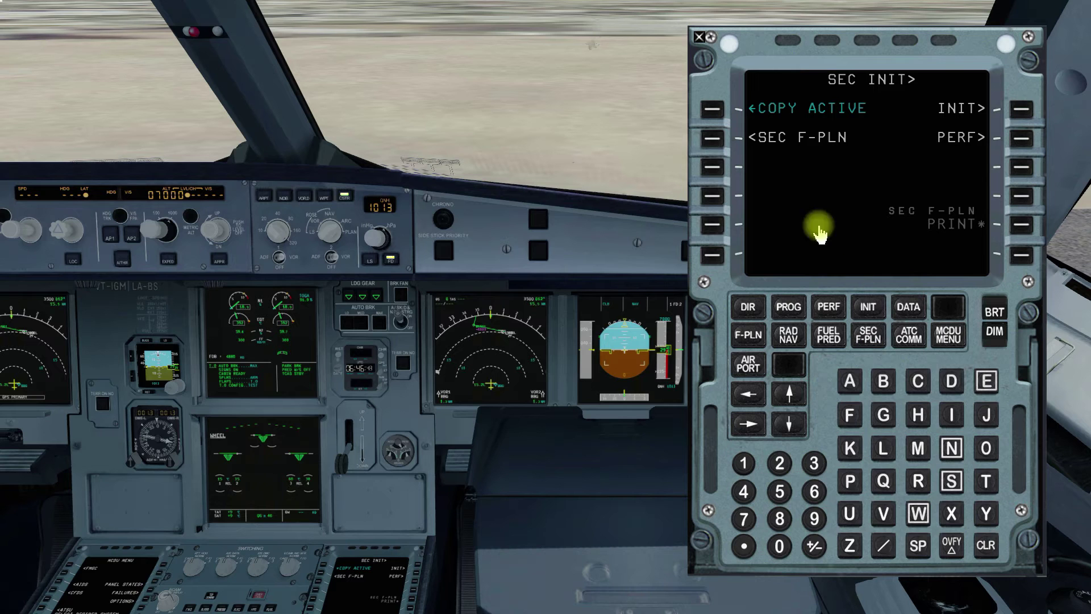
pyautogui.click(712, 110)
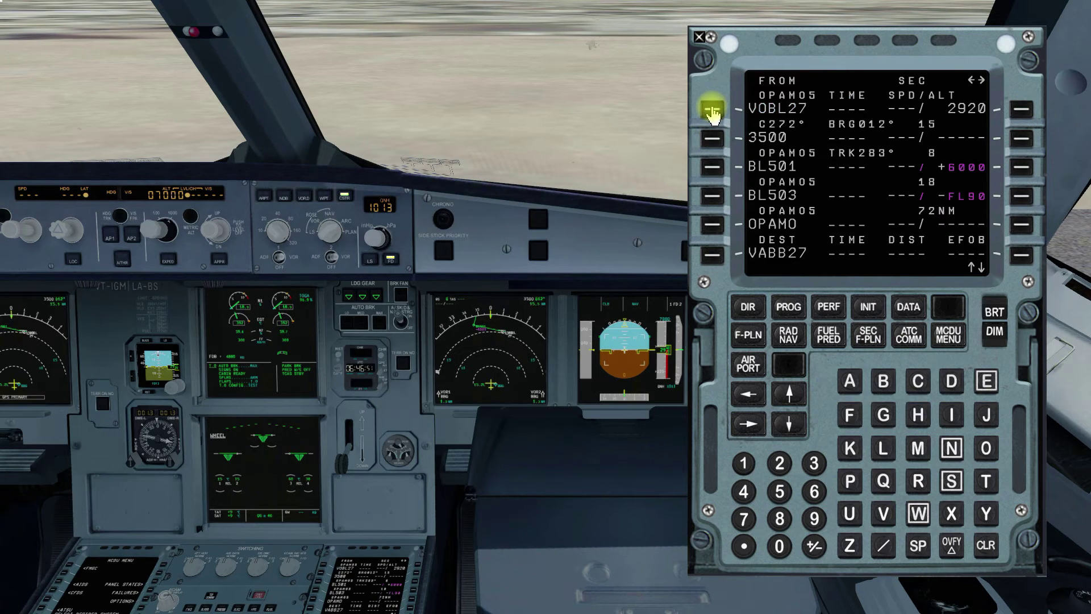
pyautogui.click(714, 168)
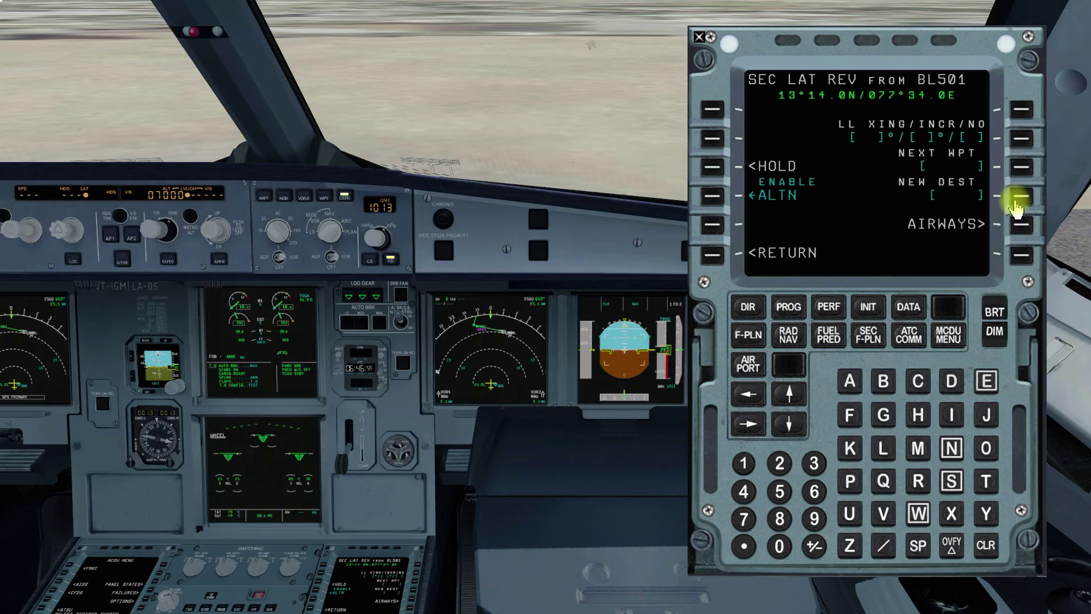
pyautogui.click(721, 253)
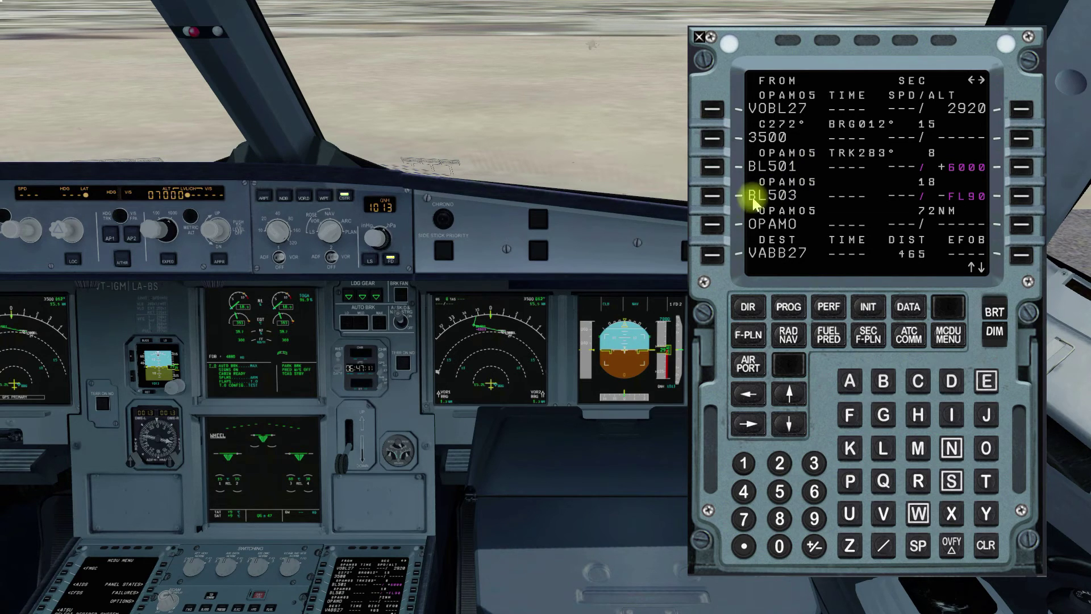
pyautogui.click(712, 167)
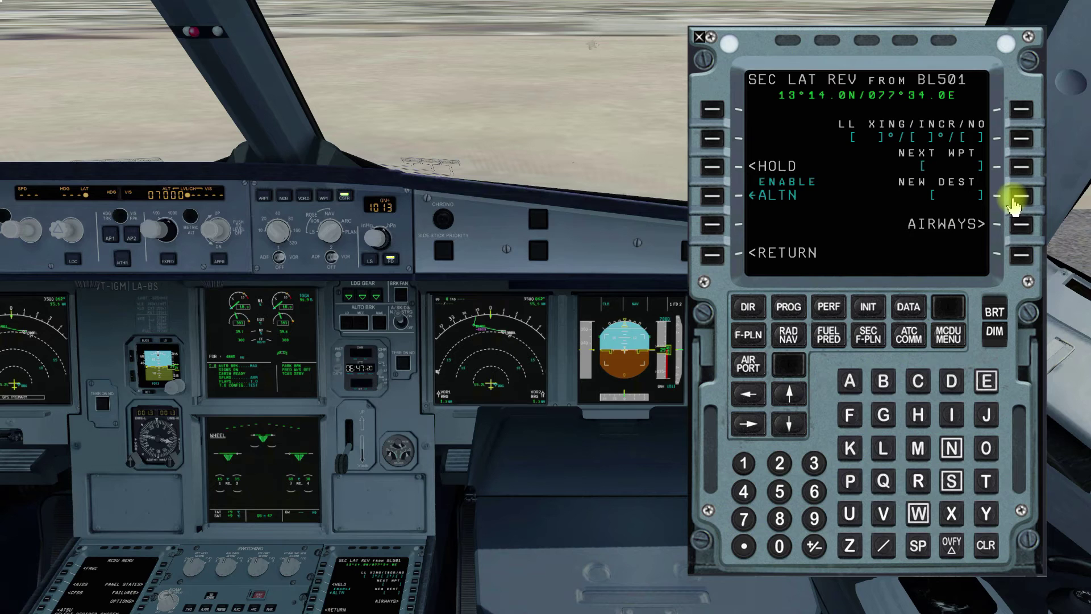
pyautogui.click(712, 258)
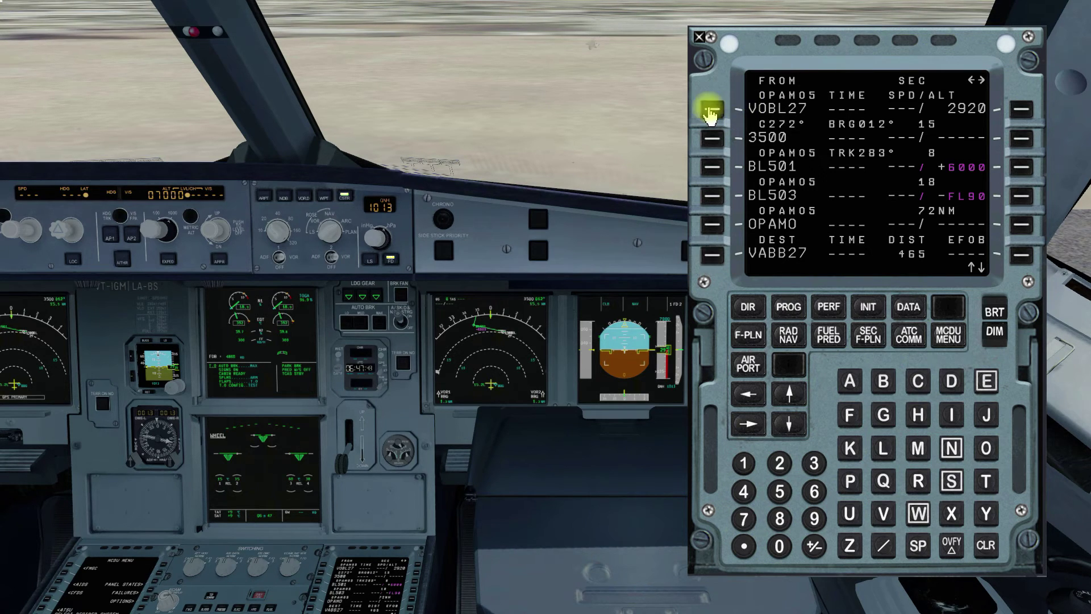
# Step through the secondary plan's takeoff, climb, cruise, descent and approach PERF pages.
pyautogui.click(870, 336)
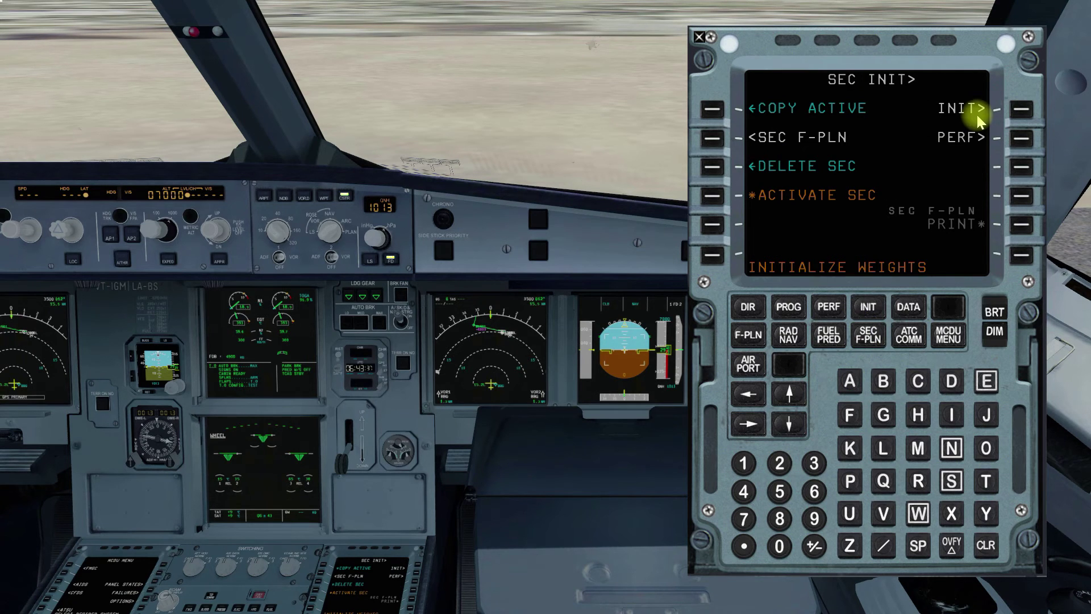
pyautogui.click(1021, 138)
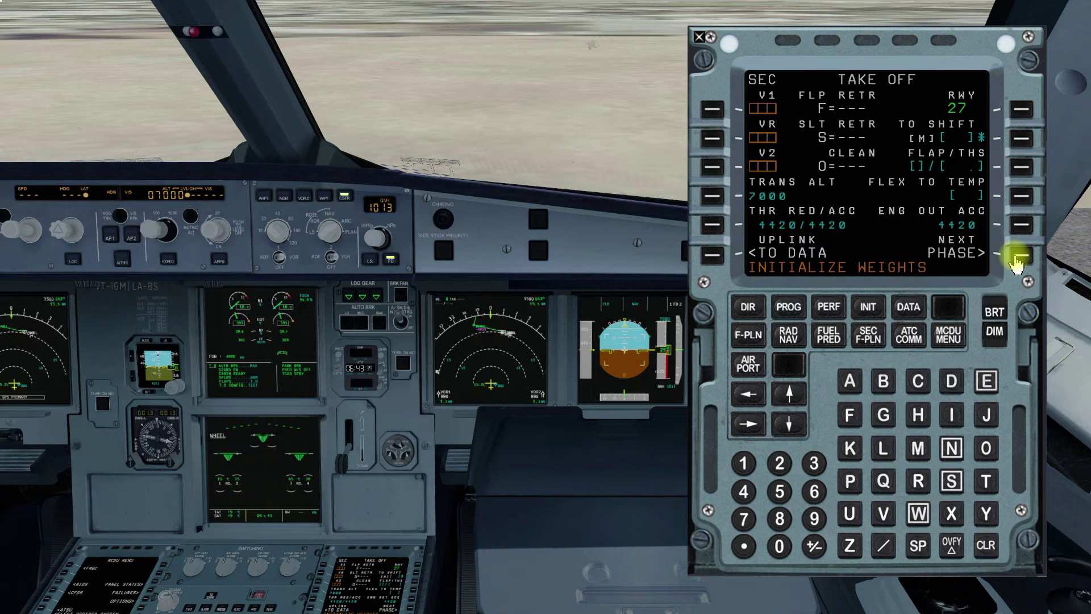
pyautogui.click(1016, 256)
pyautogui.click(1017, 256)
pyautogui.click(1017, 256)
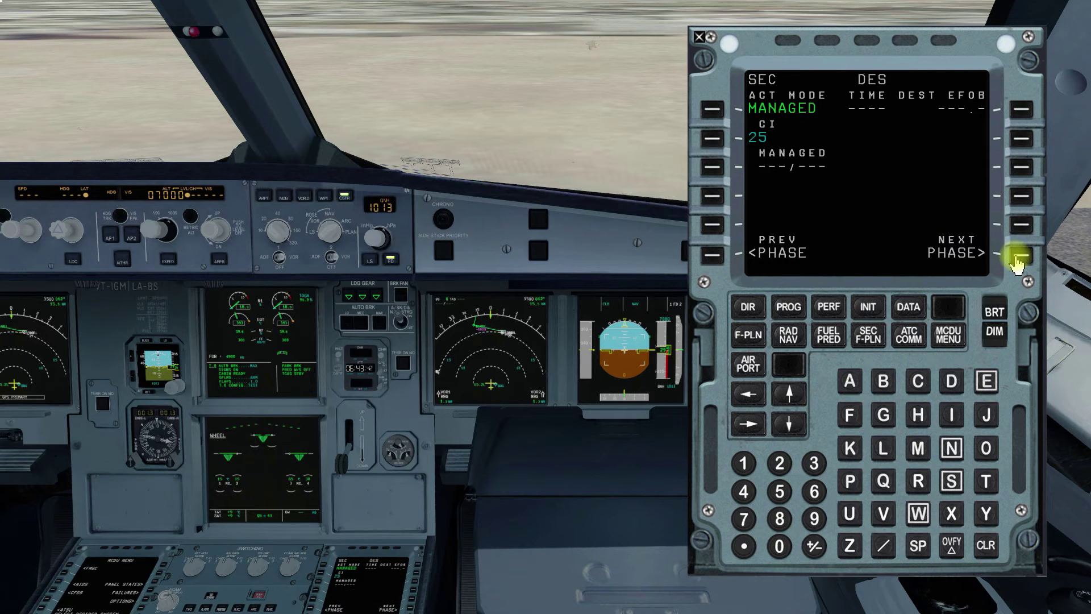
pyautogui.click(1016, 256)
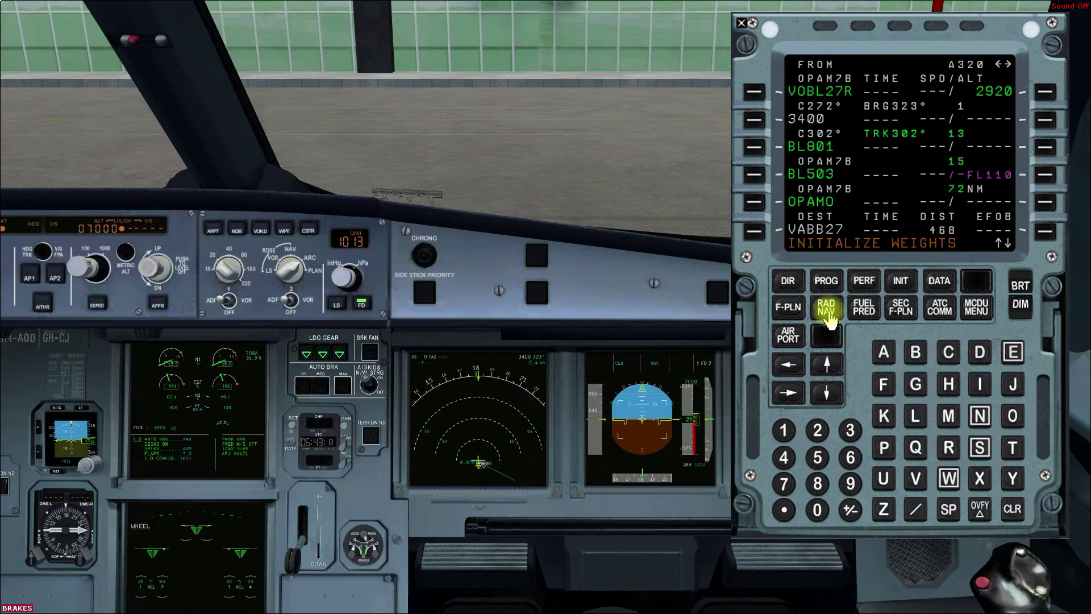
pyautogui.click(827, 316)
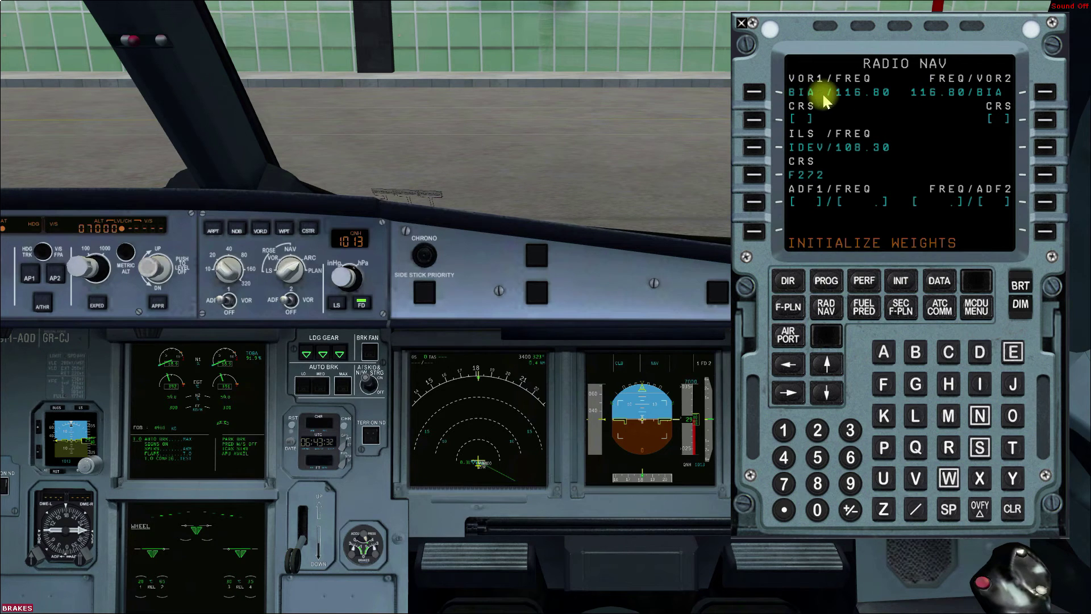
# Tune VOR1 to BIA (116.80) on the RAD NAV page.
pyautogui.click(915, 352)
pyautogui.click(980, 383)
pyautogui.write('A')
pyautogui.click(751, 90)
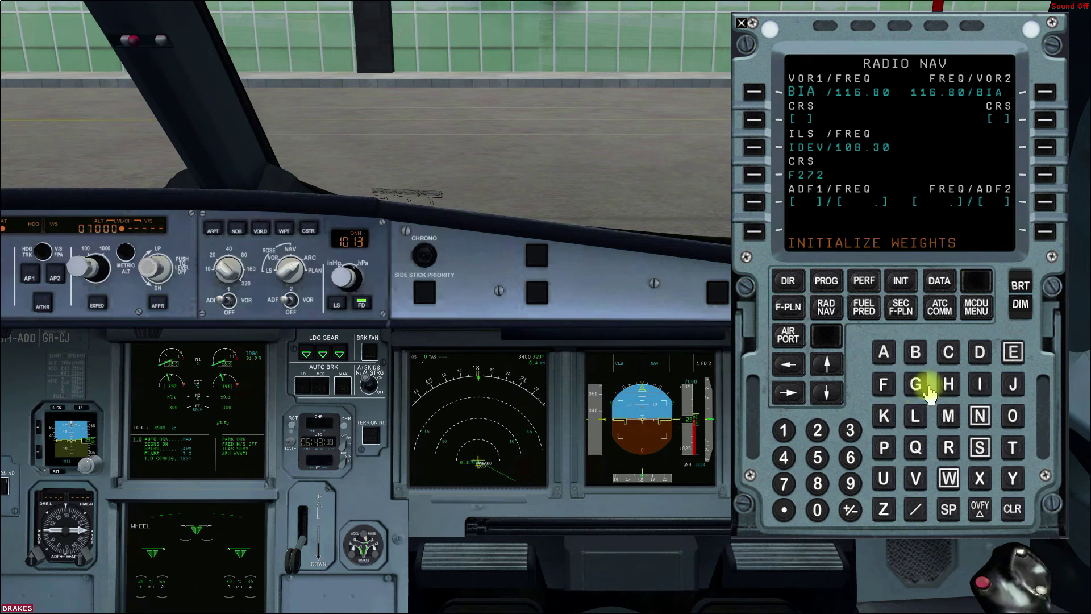
pyautogui.click(884, 353)
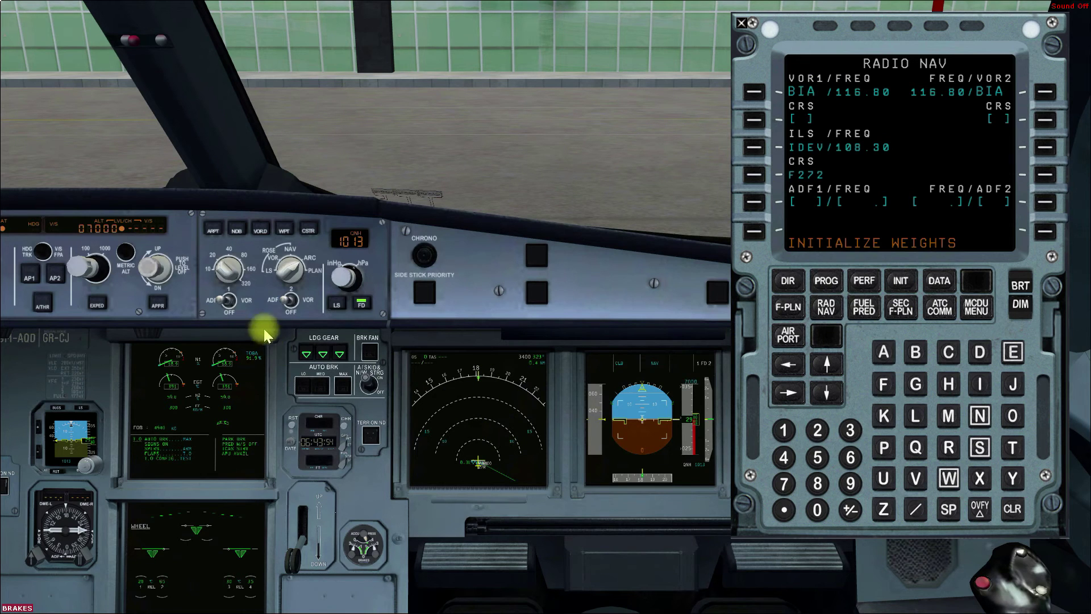
# Switch both ADF/VOR selectors to VOR and check the readouts on the enlarged ND.
pyautogui.click(226, 303)
pyautogui.click(270, 308)
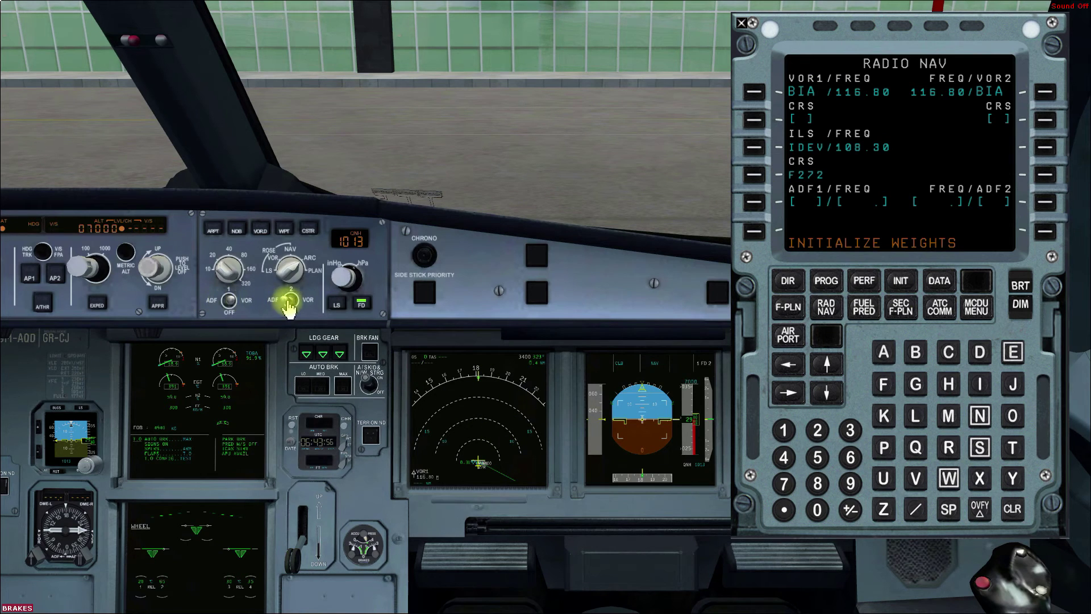
pyautogui.click(460, 423)
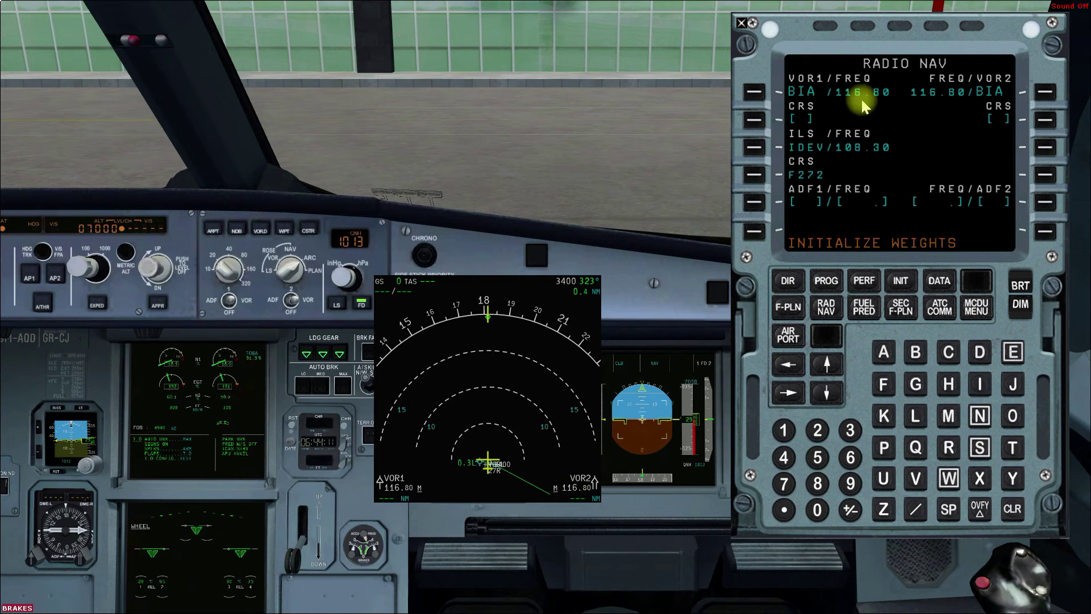
pyautogui.click(519, 363)
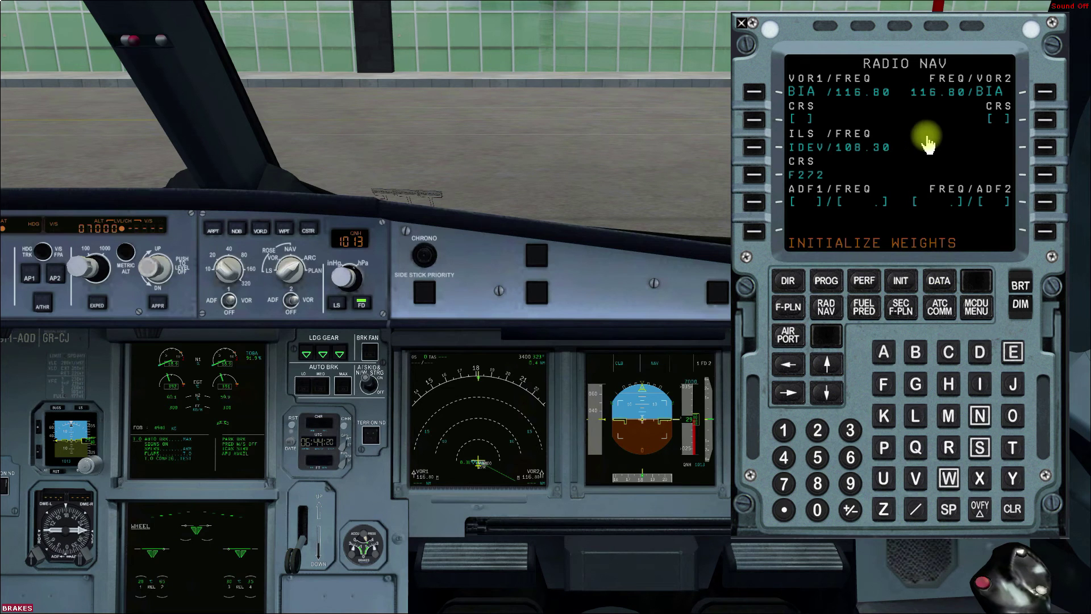
pyautogui.click(902, 284)
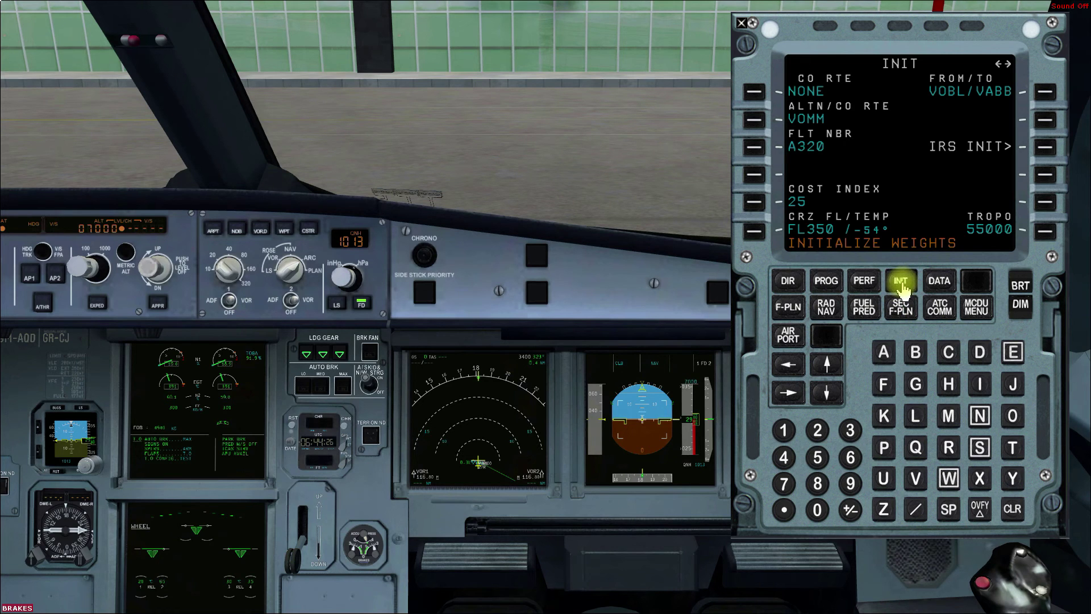
# On FUEL PRED, enter ZFW 47.5 with ZFW CG 25.0.
pyautogui.click(790, 399)
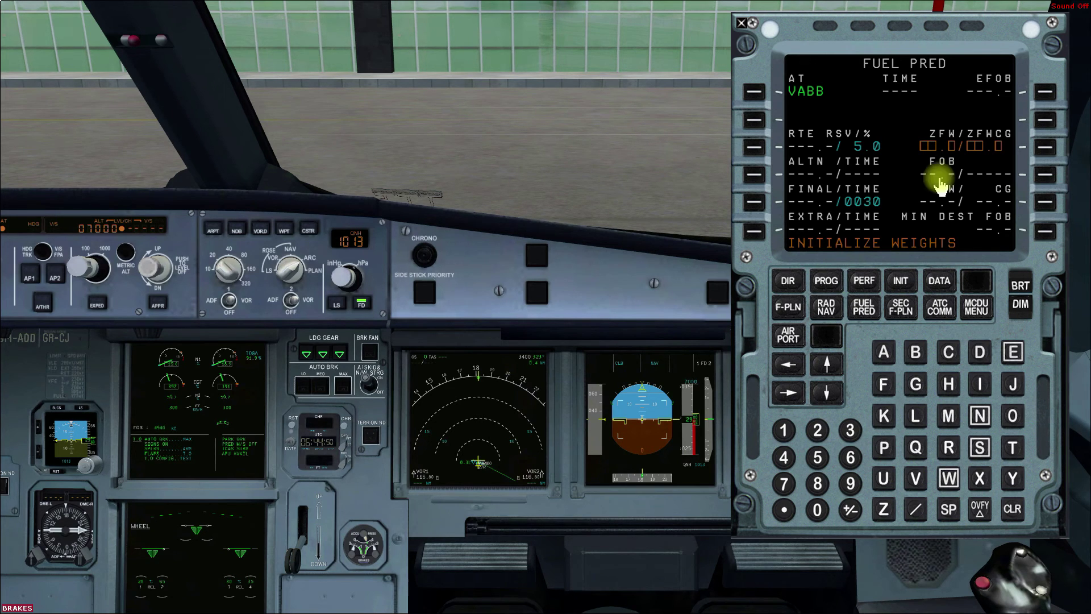
pyautogui.click(790, 466)
pyautogui.click(784, 483)
pyautogui.click(784, 509)
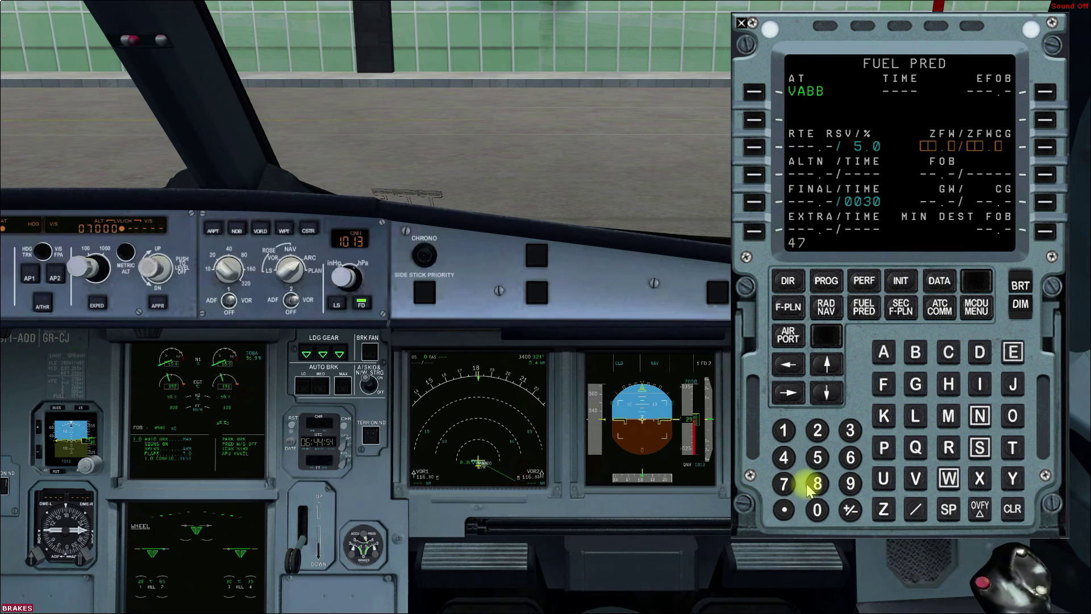
pyautogui.click(817, 457)
pyautogui.click(916, 509)
pyautogui.click(817, 430)
pyautogui.click(817, 458)
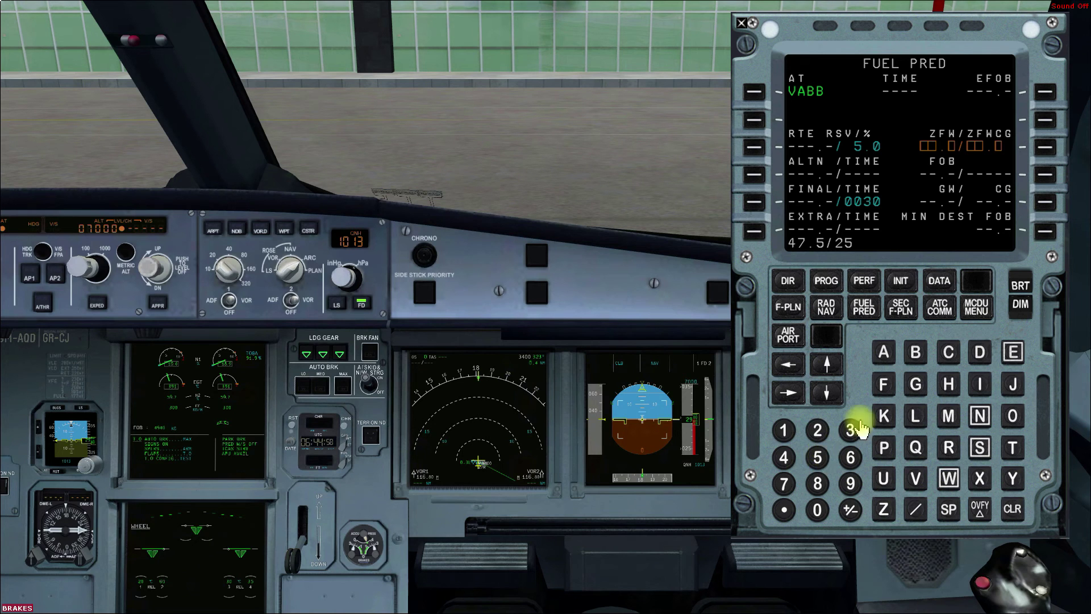
pyautogui.click(1049, 149)
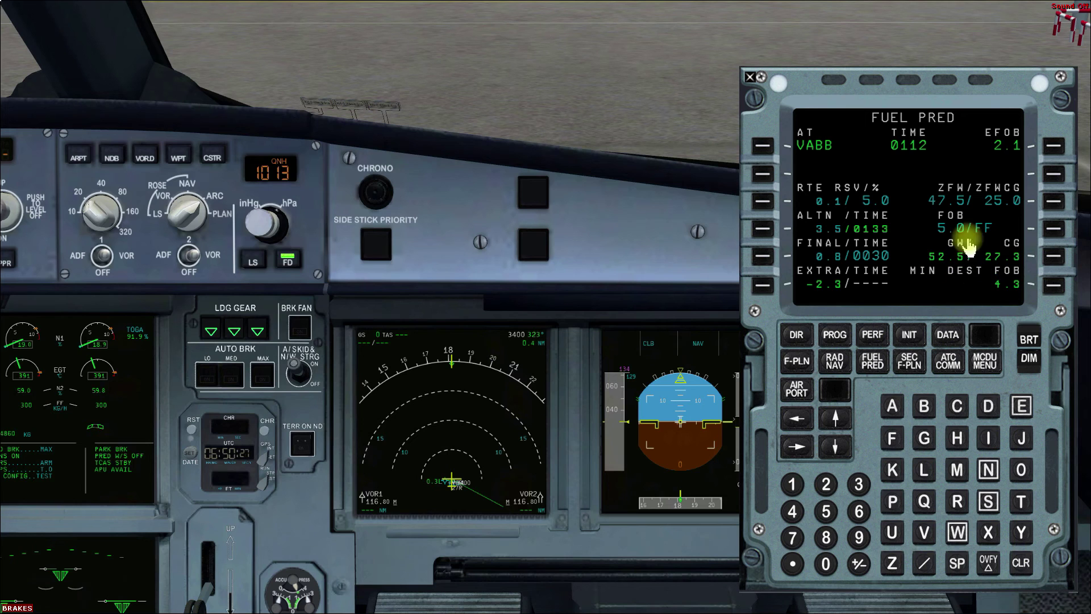
pyautogui.click(792, 484)
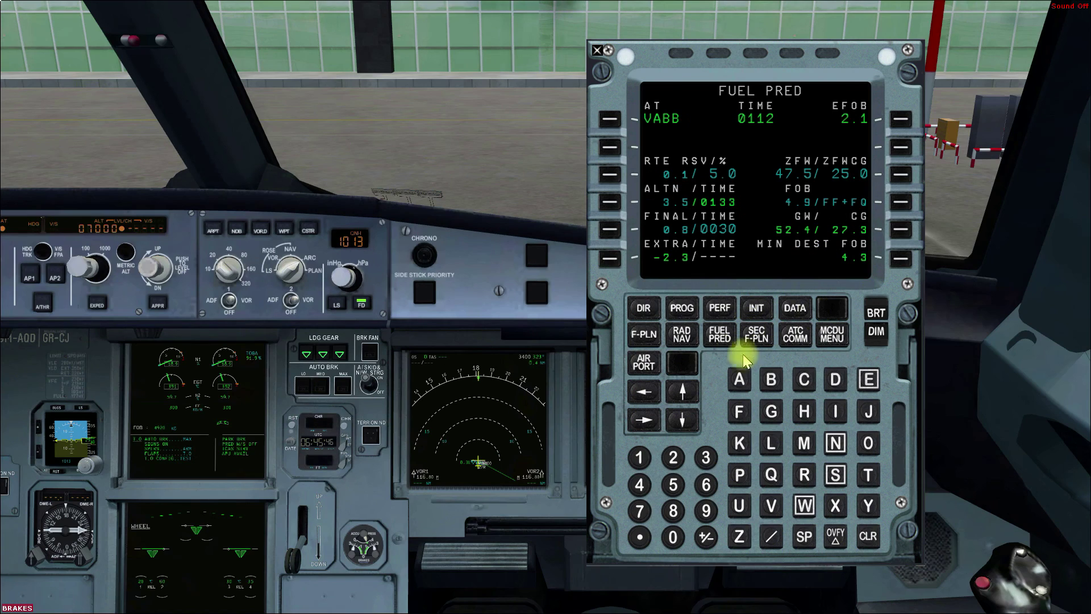
# Enter takeoff speeds V1 129, VR 131 and V2 134, then move the MCDU aside.
pyautogui.click(719, 309)
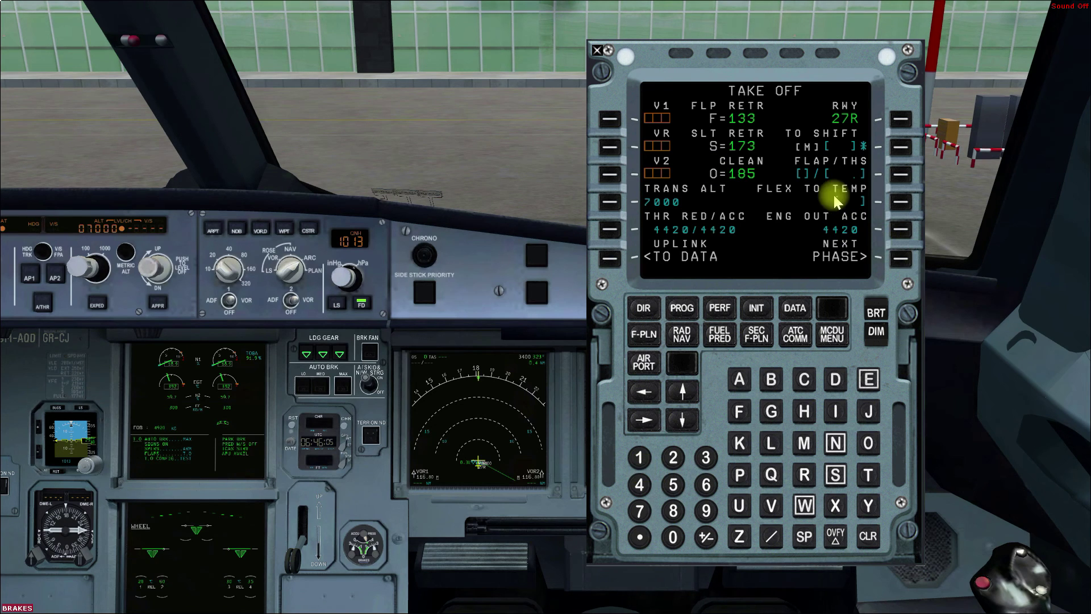
pyautogui.write('1')
pyautogui.click(673, 458)
pyautogui.click(705, 510)
pyautogui.click(609, 119)
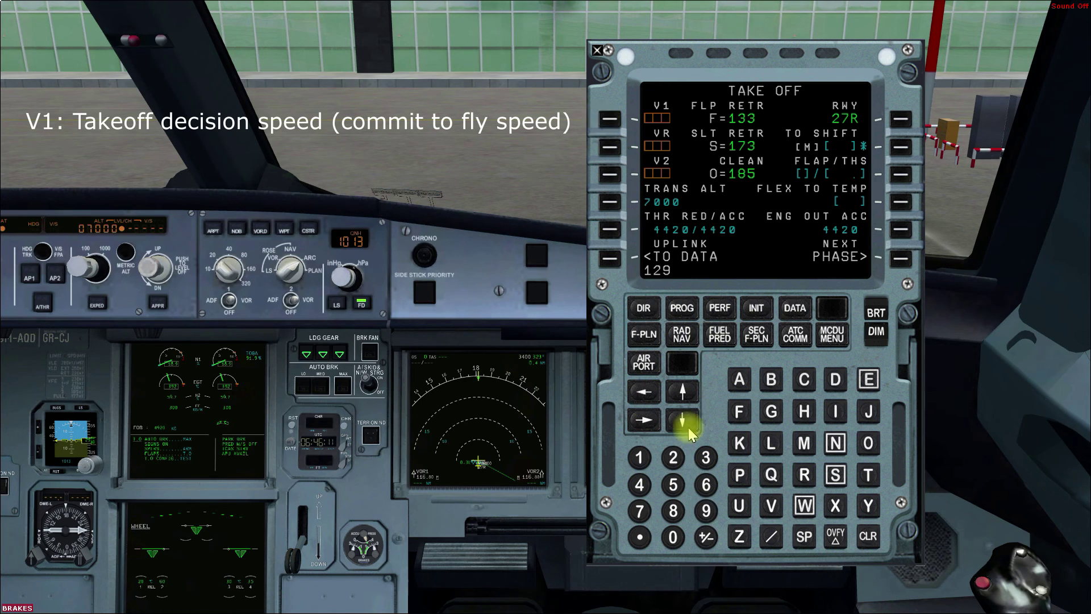
pyautogui.click(639, 457)
pyautogui.write('31')
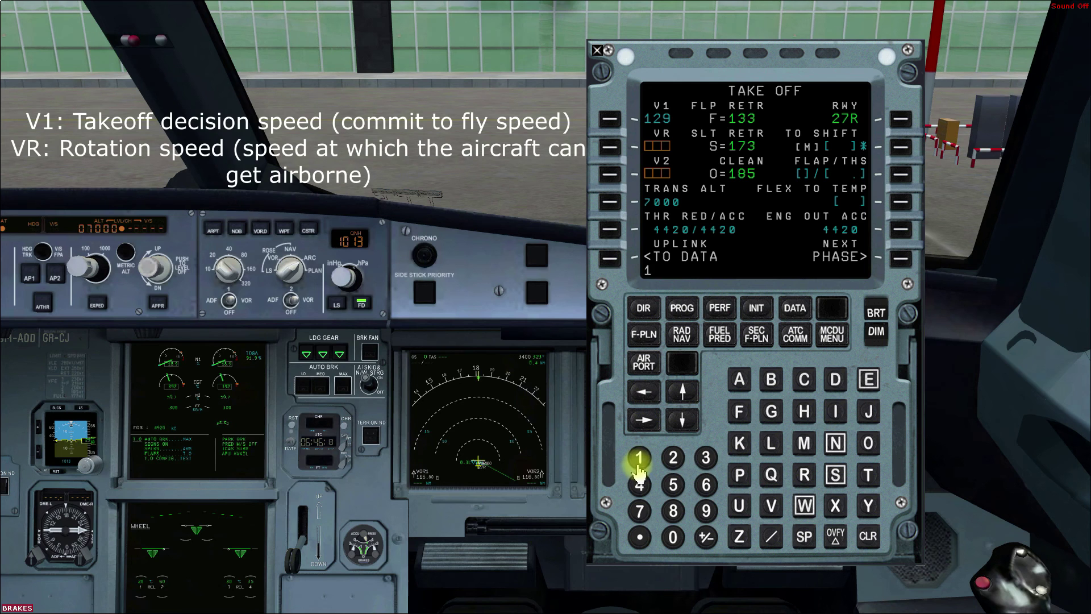
pyautogui.click(609, 147)
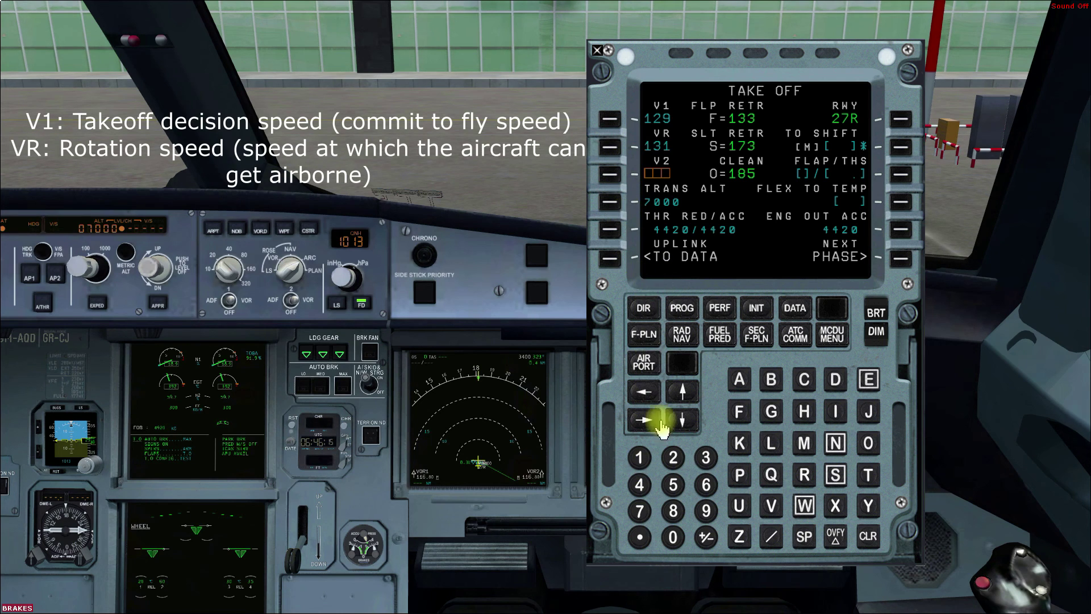
pyautogui.write('1')
pyautogui.click(705, 457)
pyautogui.click(639, 484)
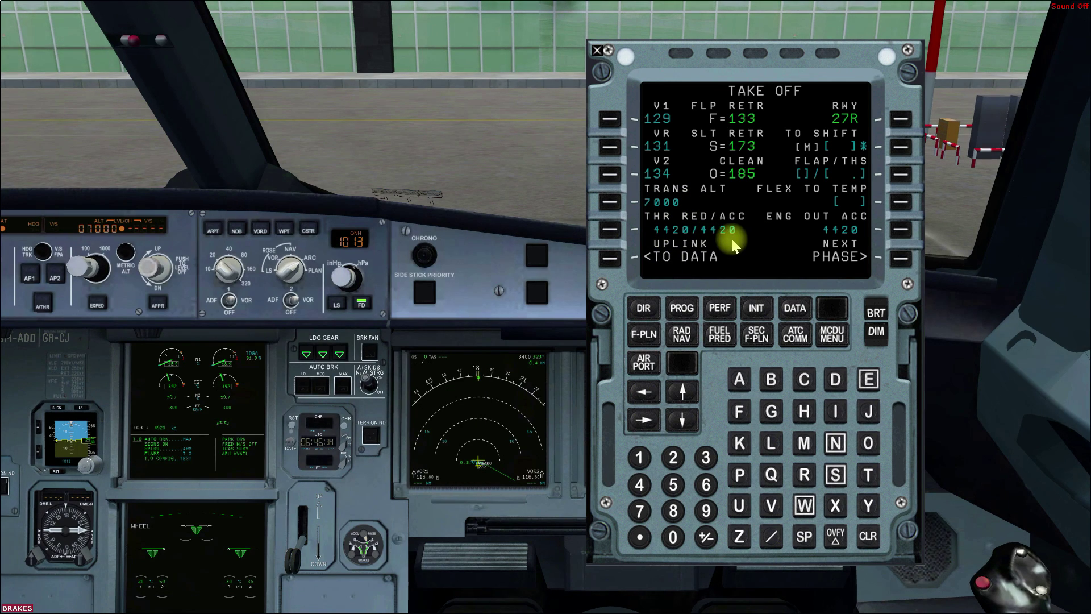
pyautogui.moveTo(733, 245); pyautogui.dragTo(886, 271)
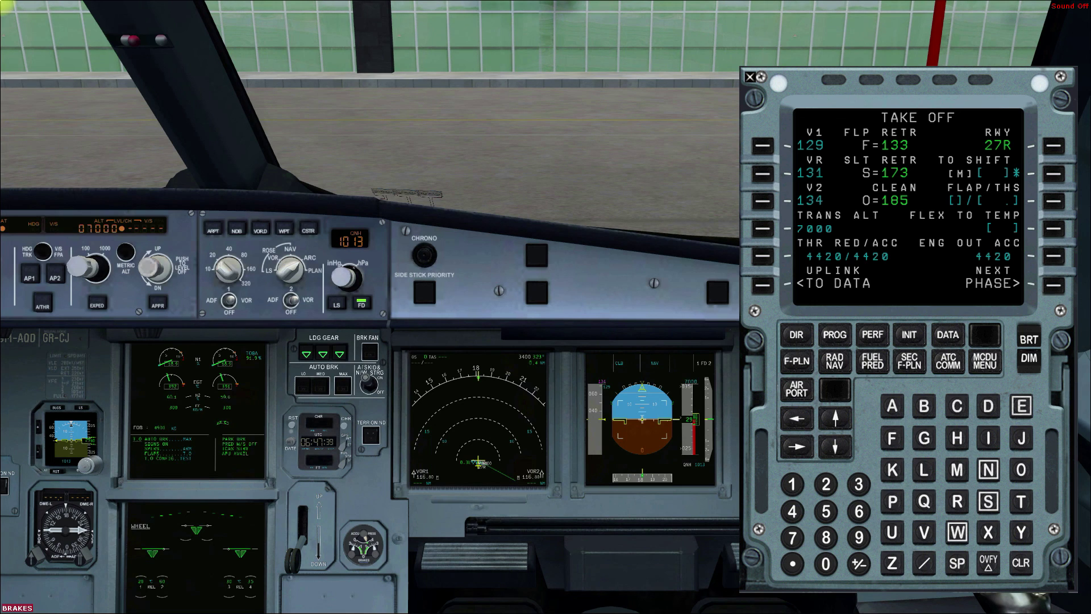
# Review the PROGRESS page showing cruise FL350 and optimum FL390, then close the MCDU.
pyautogui.click(833, 336)
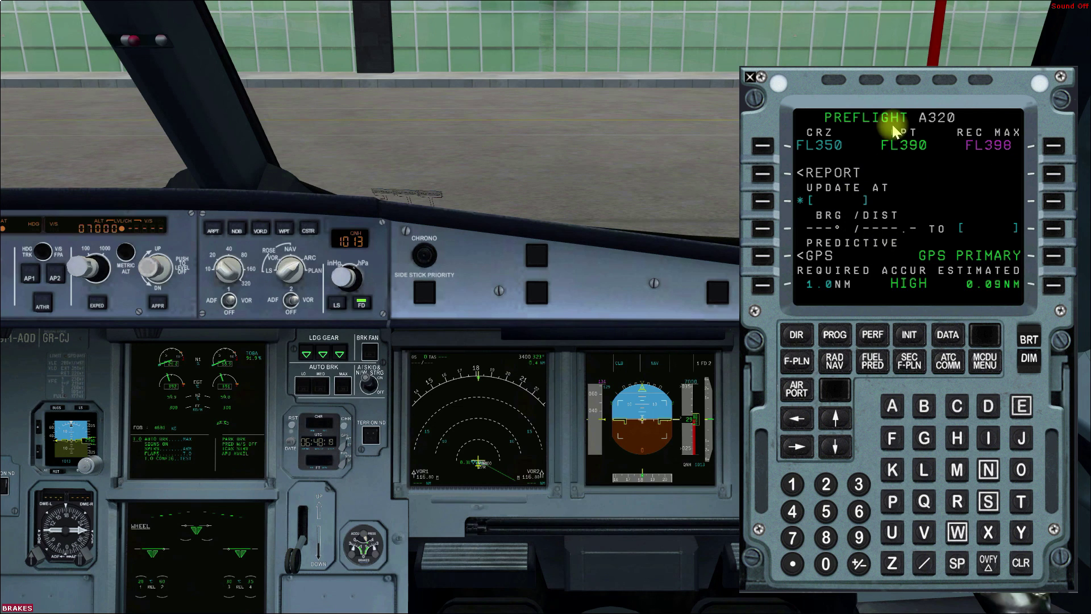
pyautogui.hotkey('shift', '3')
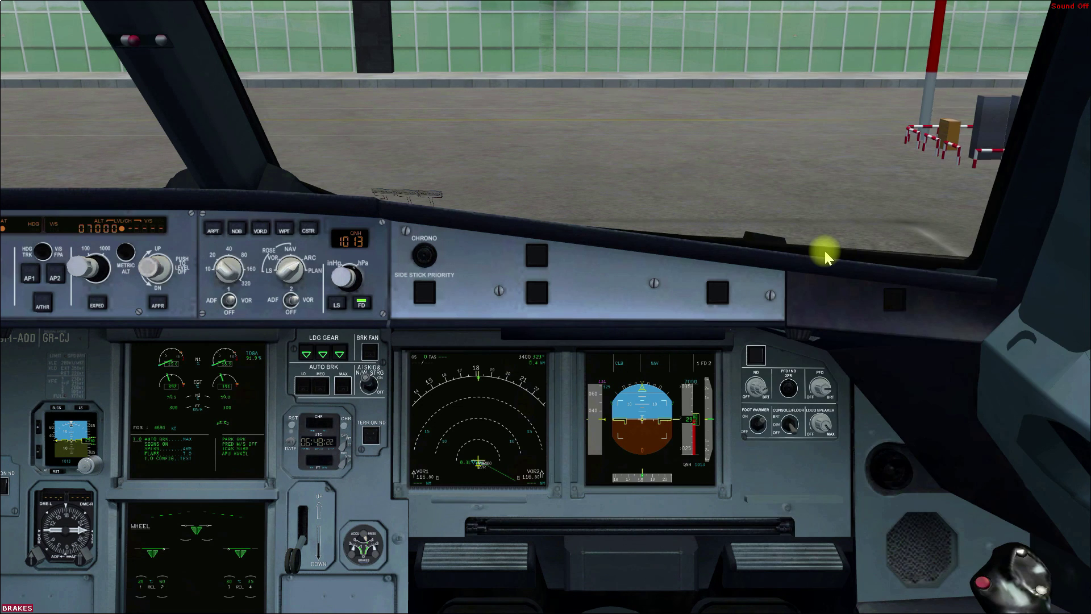